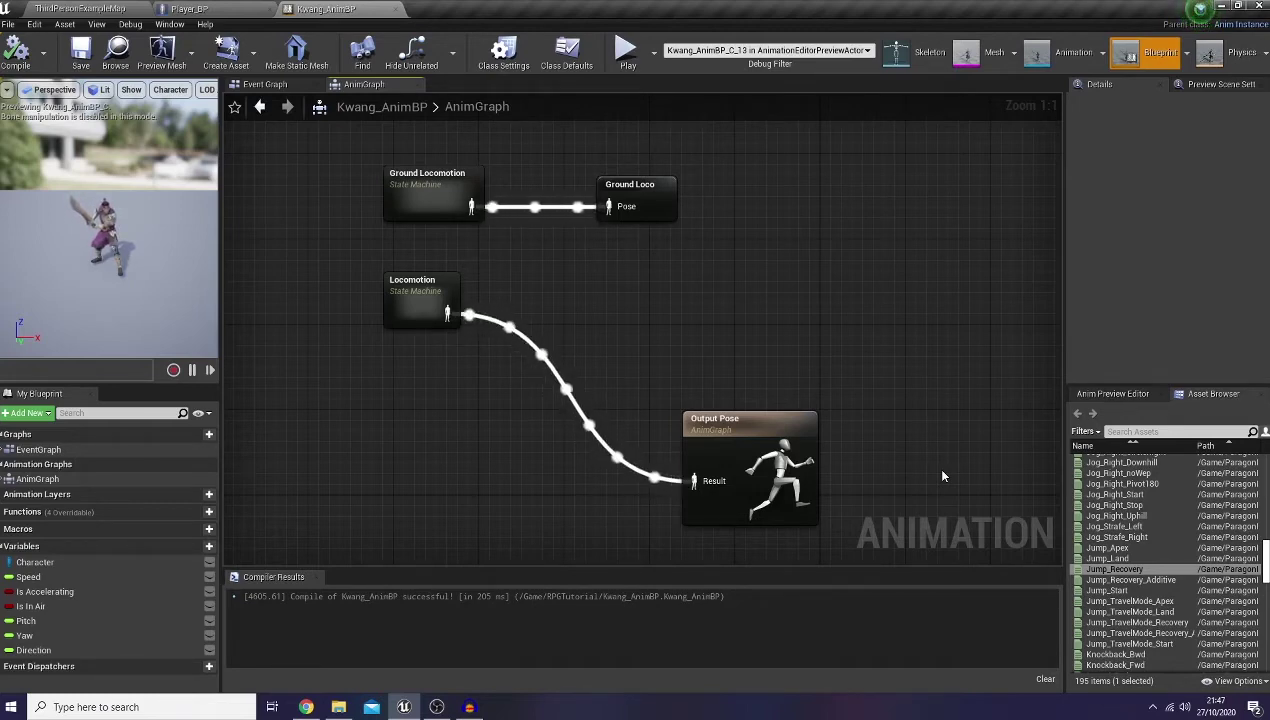
Step: Open the Locomotion state machine and play-test the character's running and jump landing in the preview, ending the session when done
right_click_drag(942, 476, 989, 470)
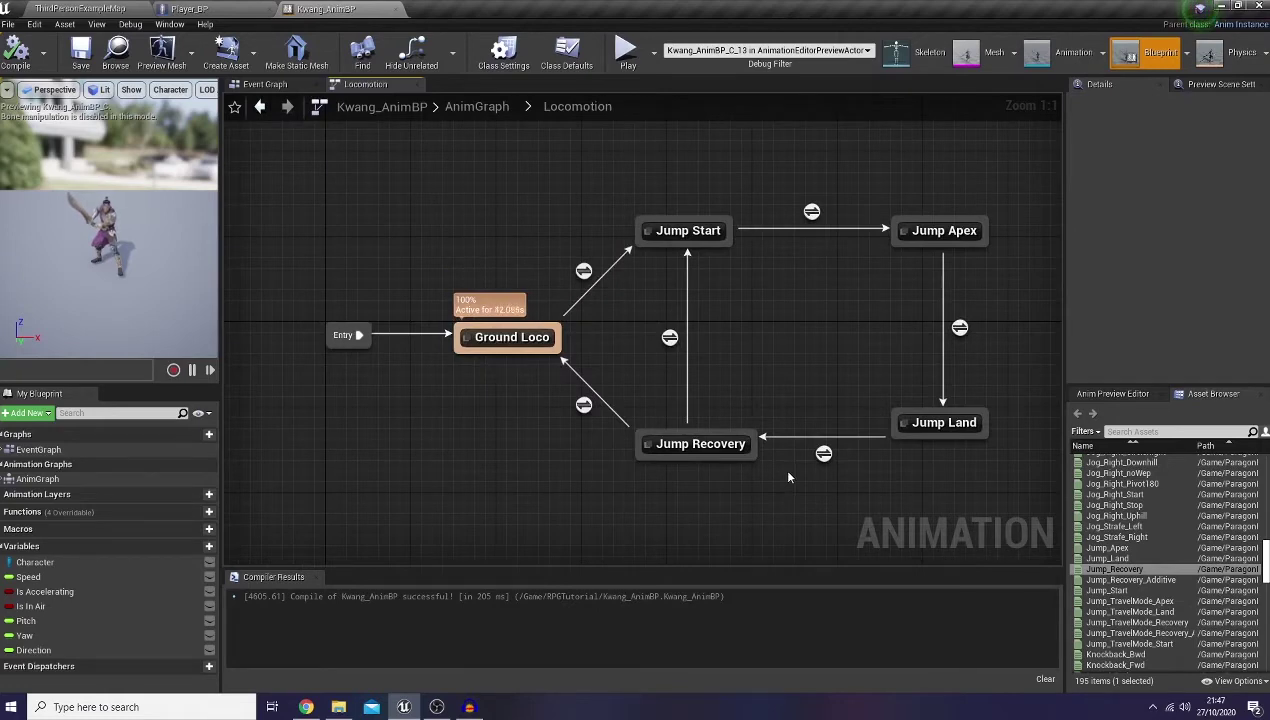
key("alt+p")
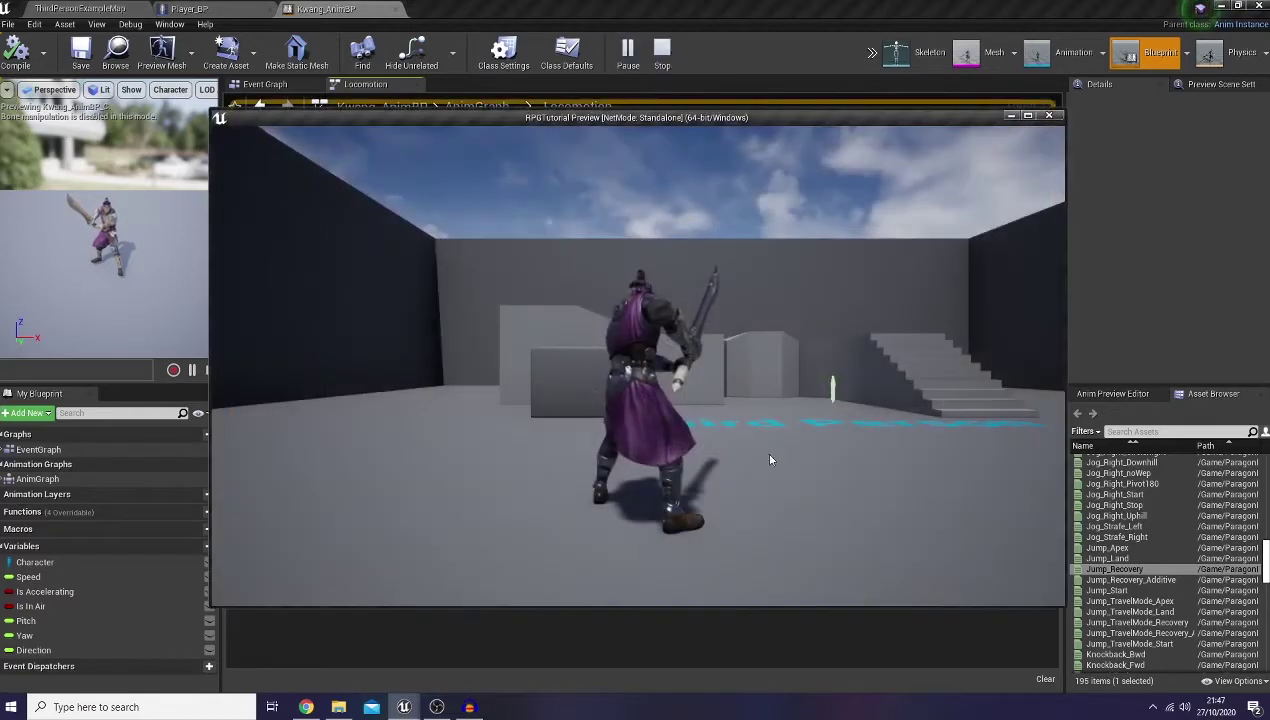
key("w")
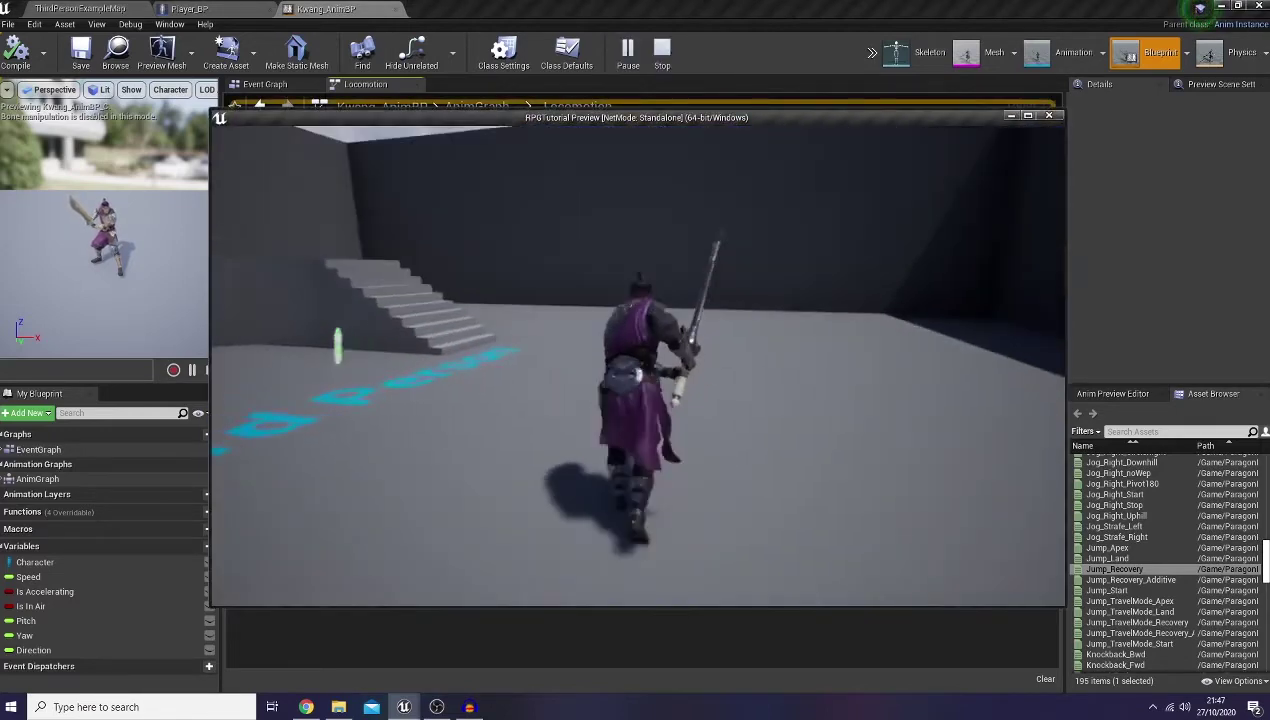
key("space")
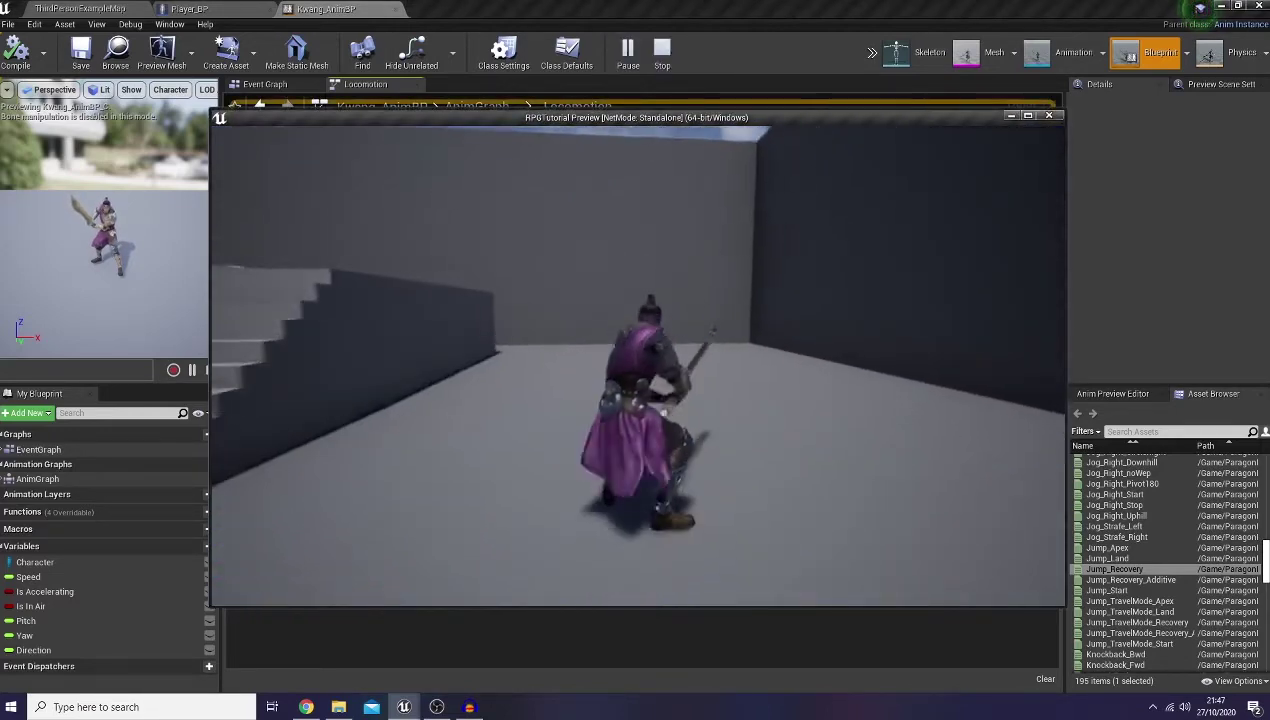
key("w")
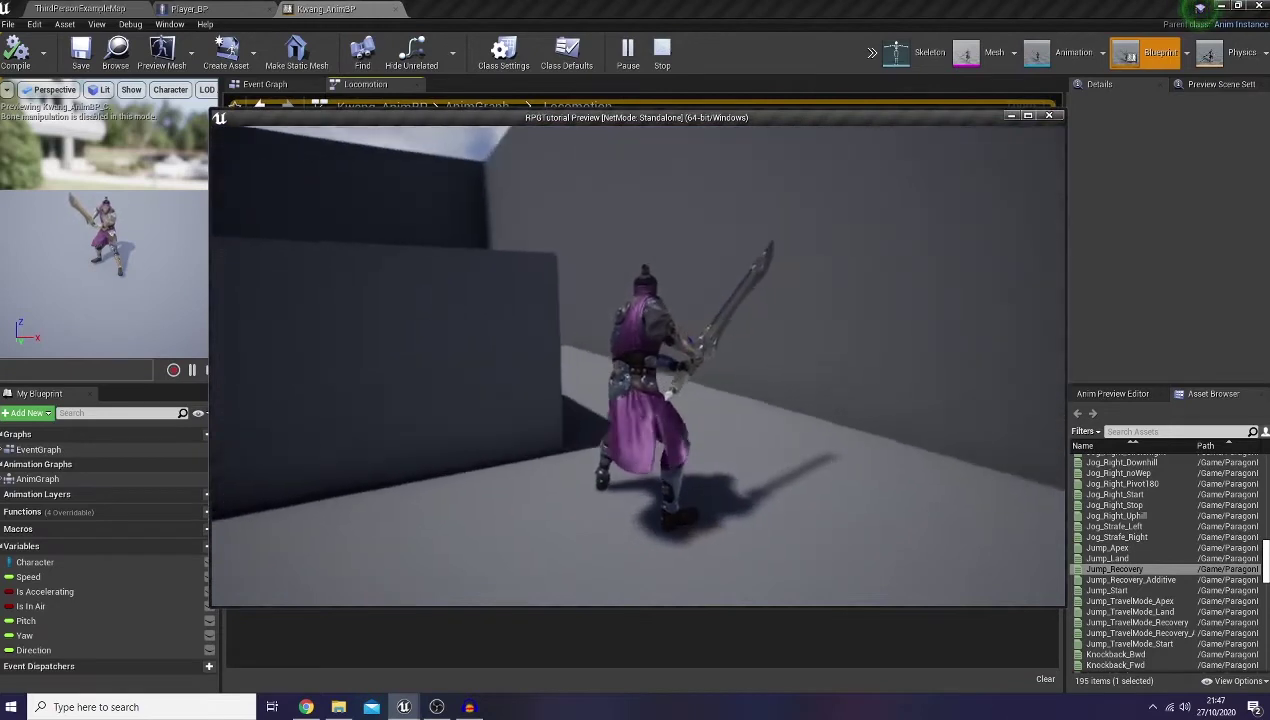
key("w")
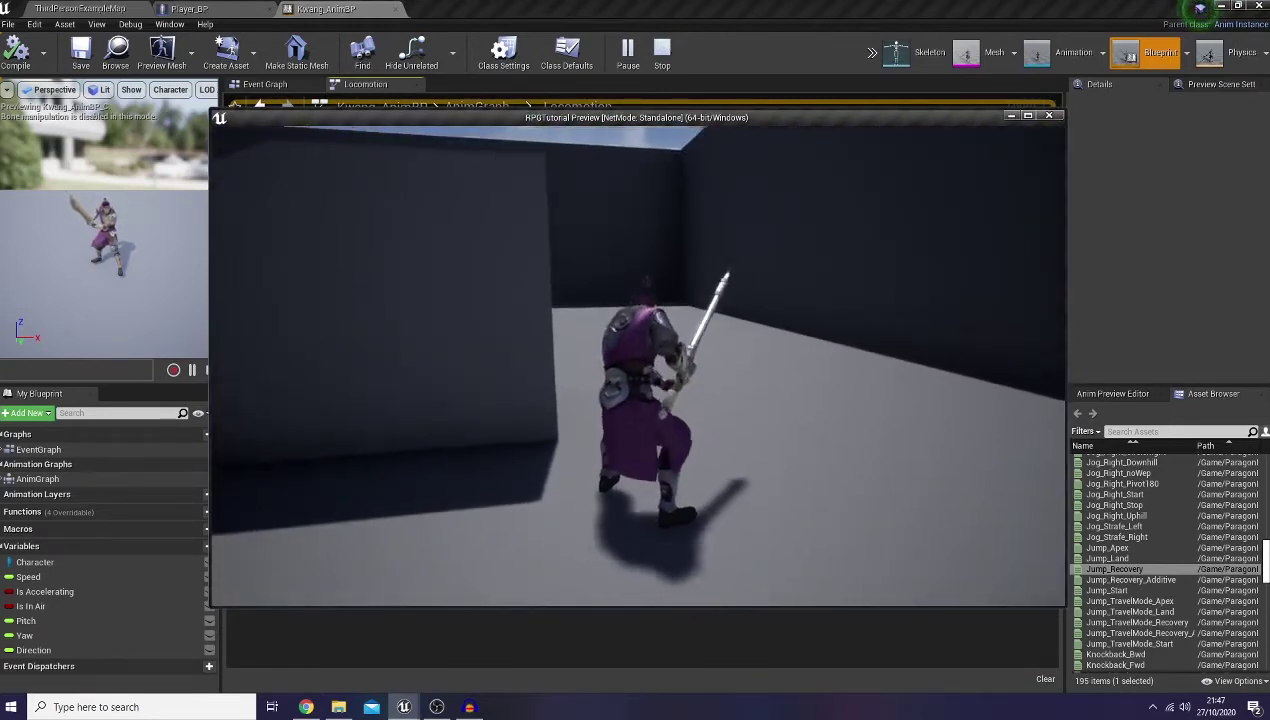
key("Escape")
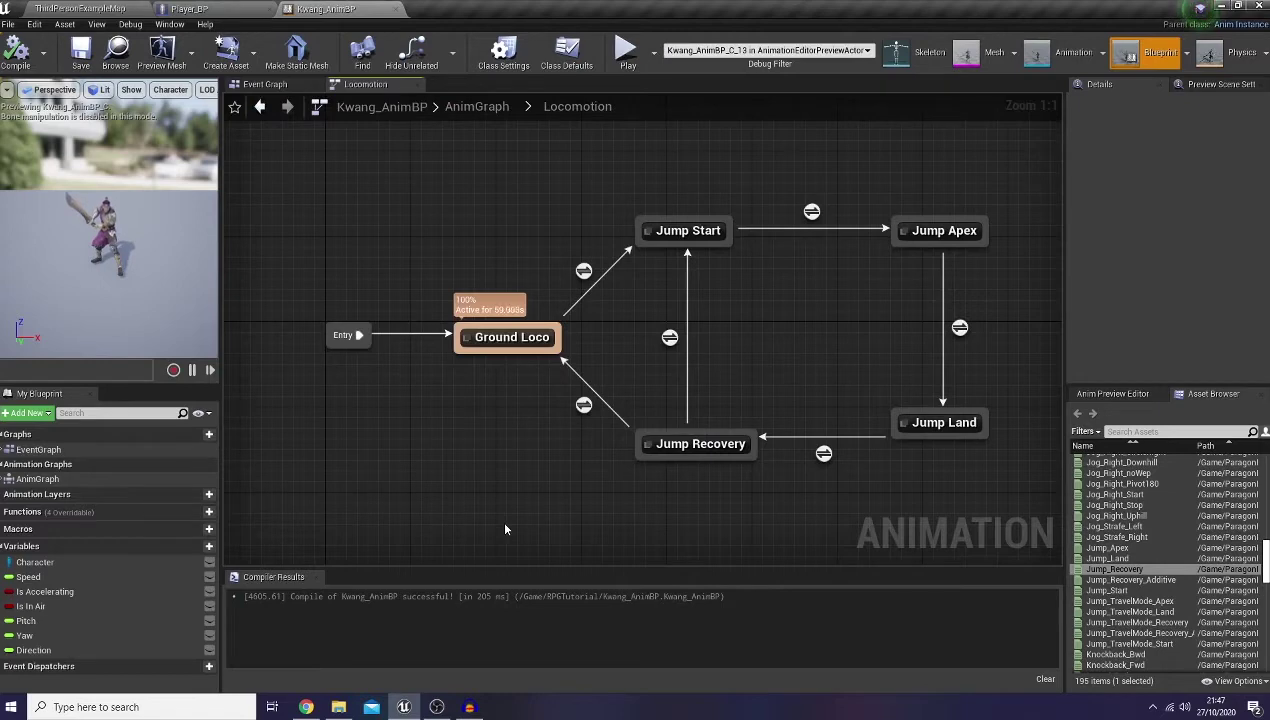
Step: Open the Jump Recovery state, detach the Play Jump_Recovery node from the output pose and move it out of the way
left_click(677, 450)
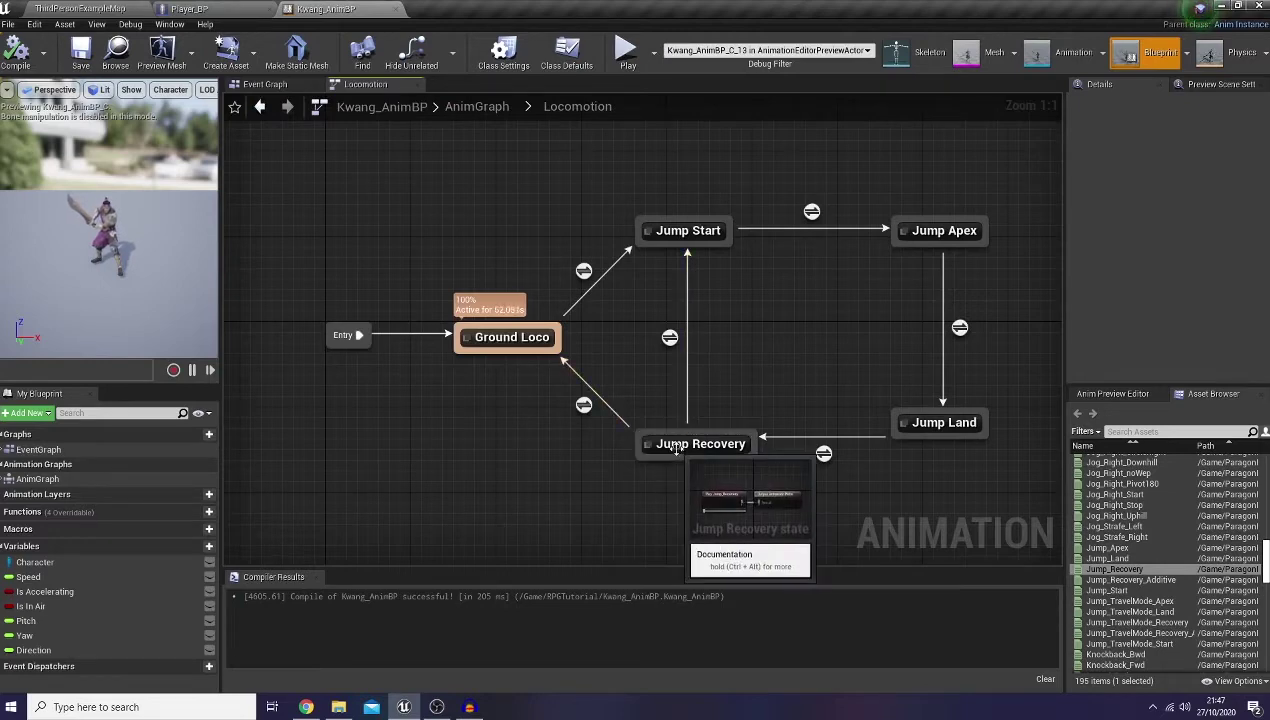
double_click(677, 452)
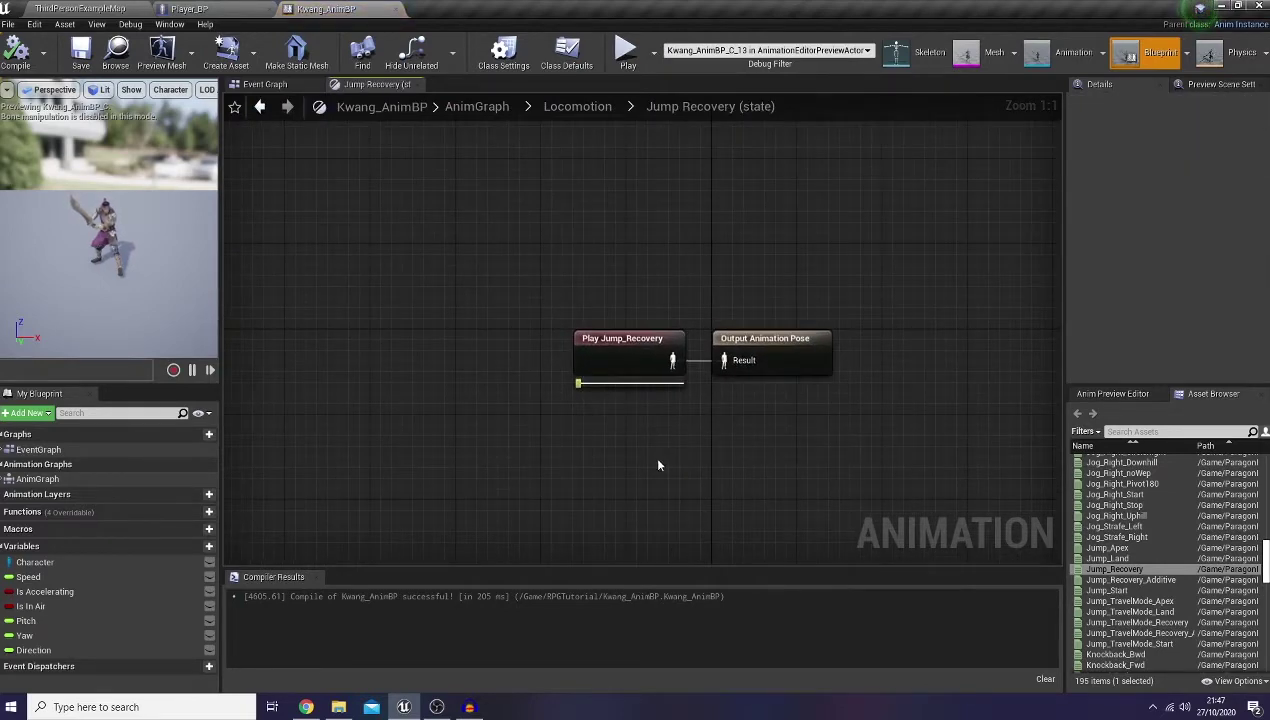
right_click_drag(663, 459, 726, 432)
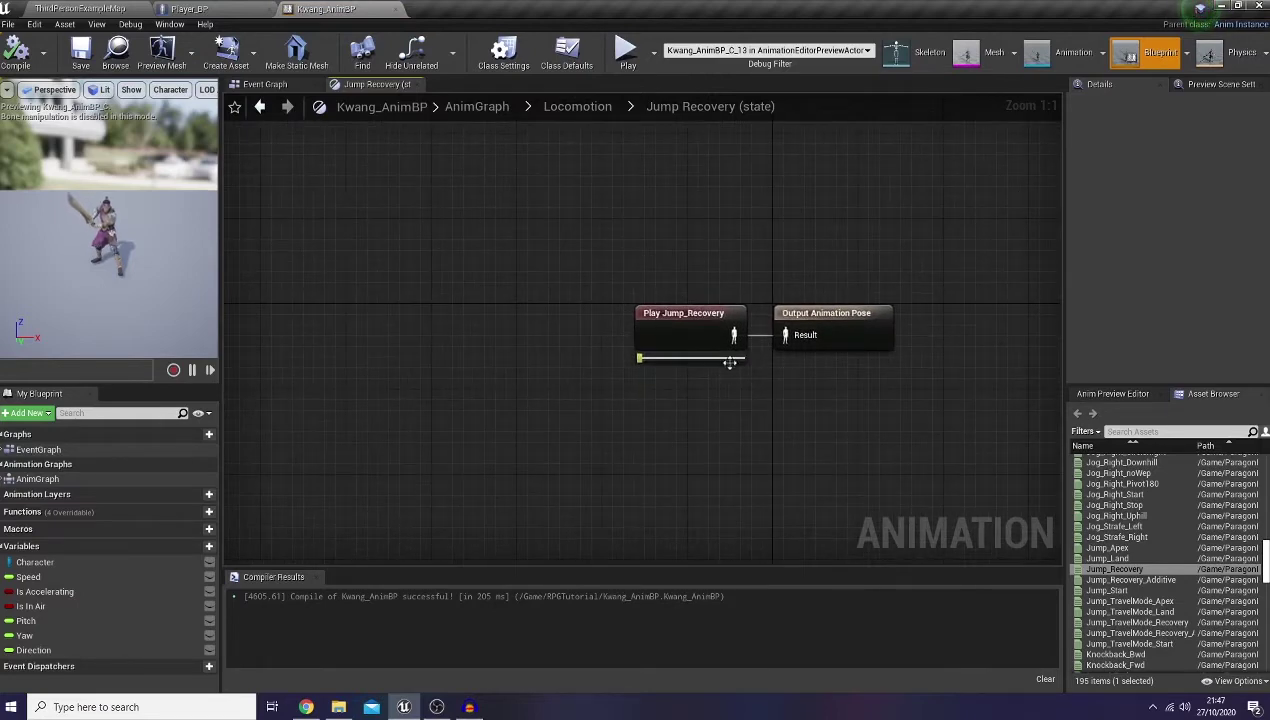
left_click_drag(714, 336, 611, 199)
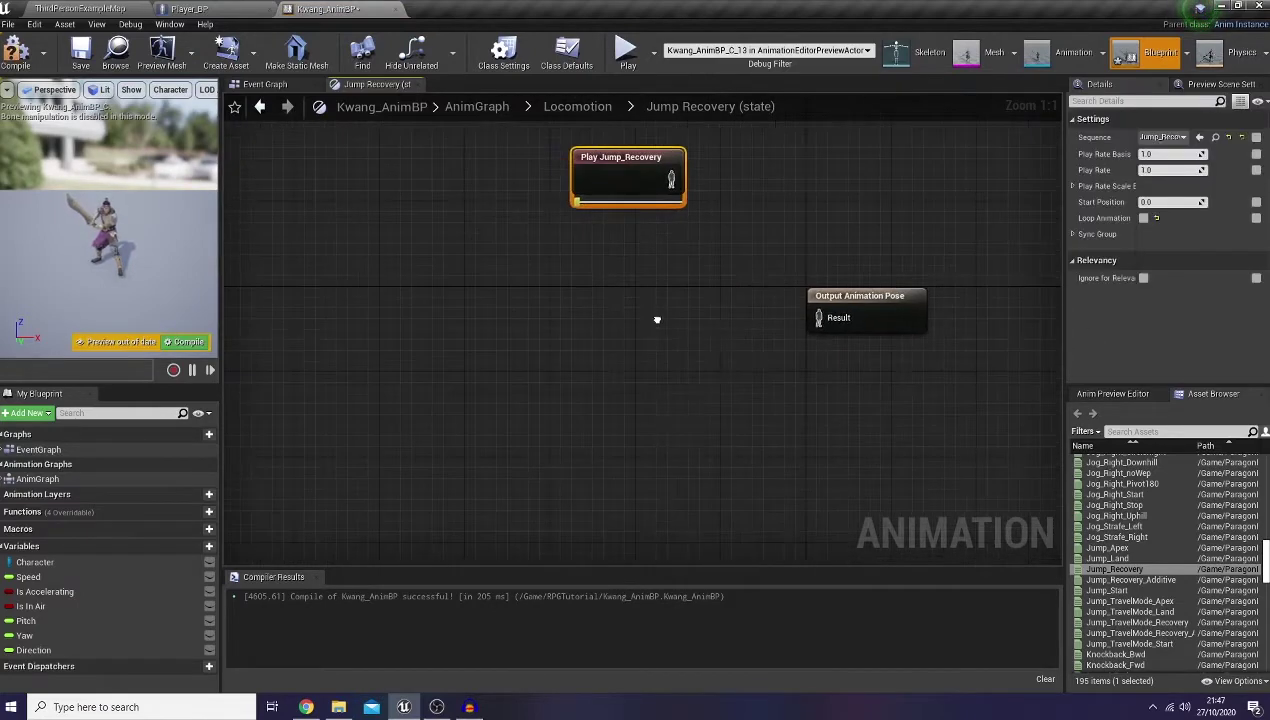
Step: Filter the animation assets by "jump" and add Jump_Recovery_Additive to the Jump Recovery state graph
left_click(1117, 431)
type("ju")
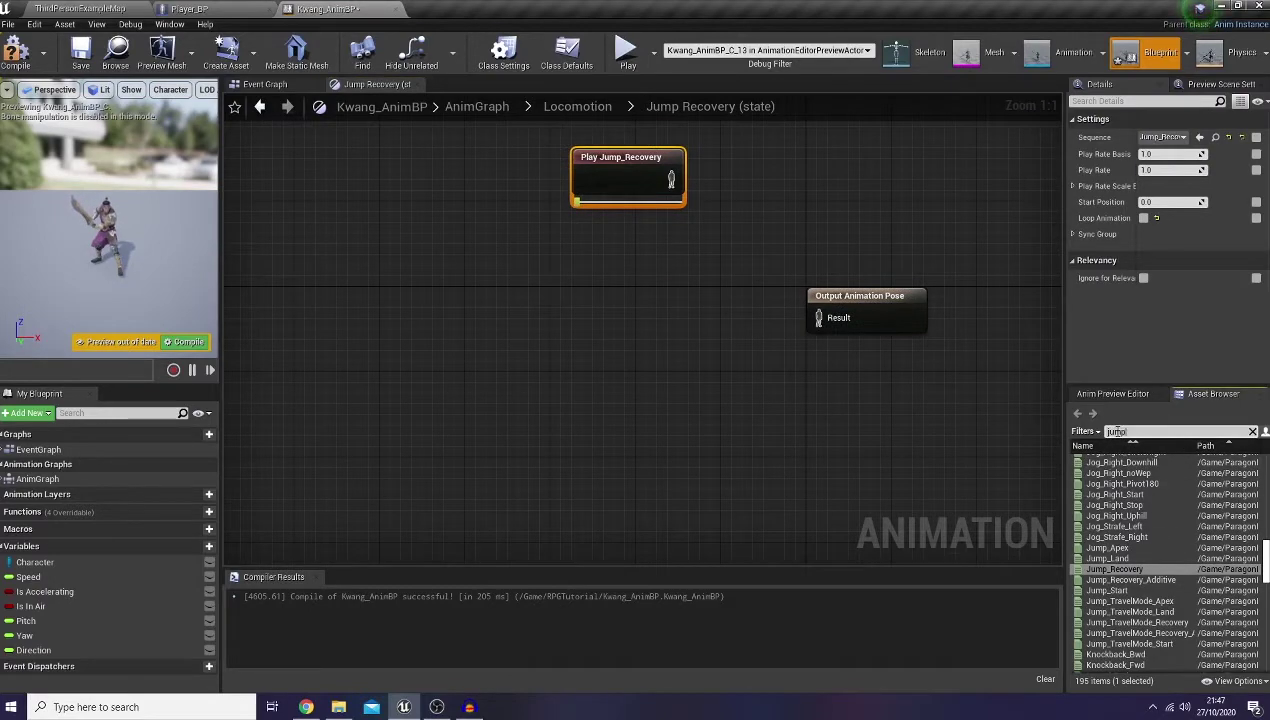
type("mp")
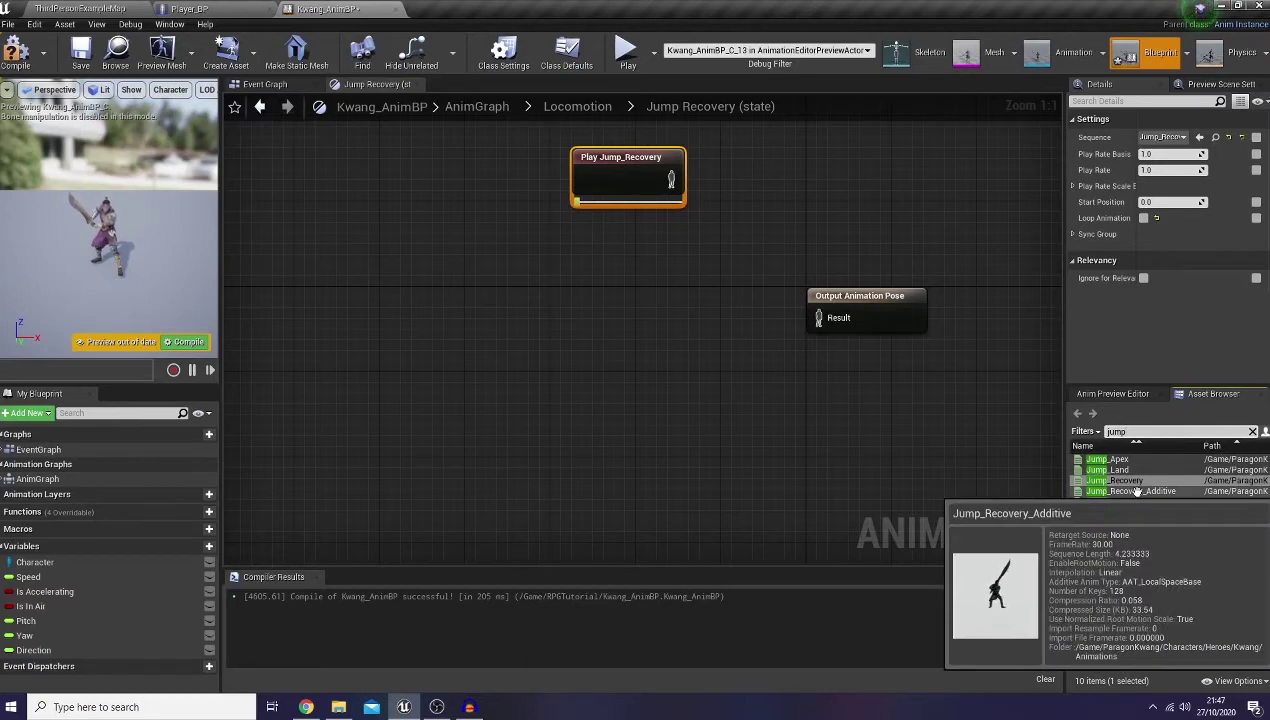
left_click_drag(1137, 491, 421, 393)
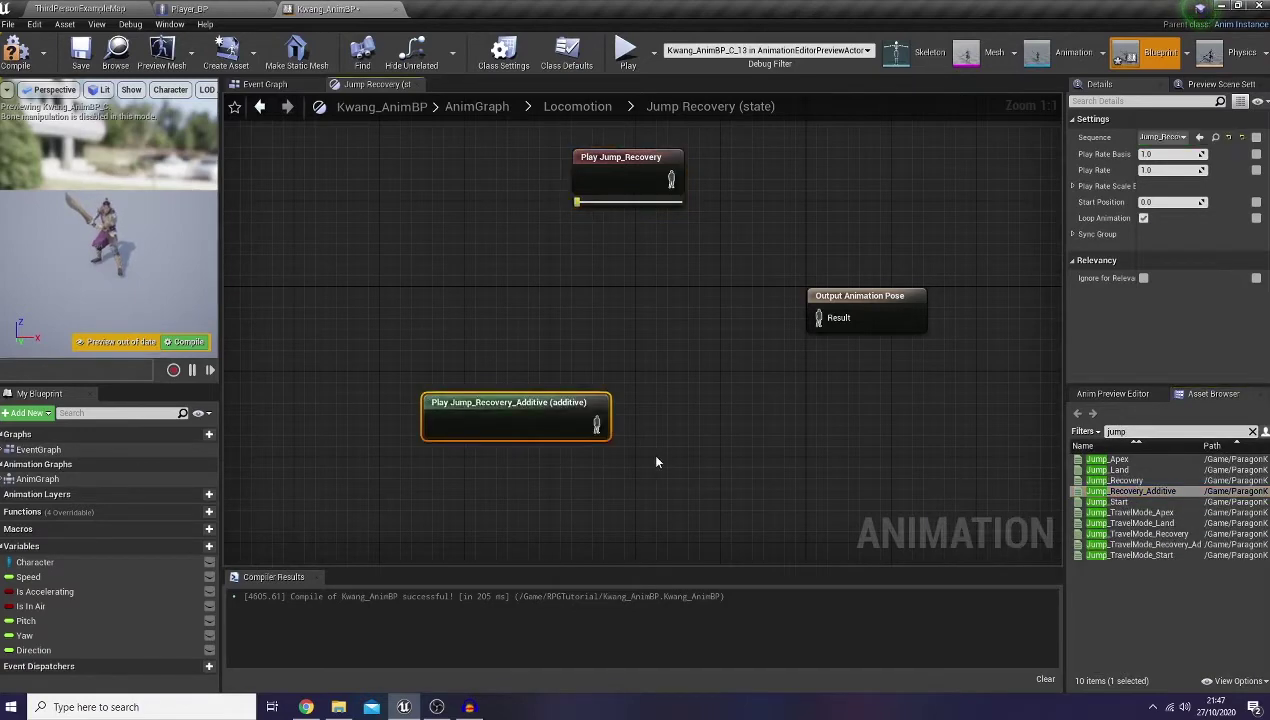
Step: Create an Apply Additive node, feed Jump_Recovery_Additive into its Additive input, and align the nodes with the output pose
left_click_drag(547, 414, 584, 366)
type("apply additi")
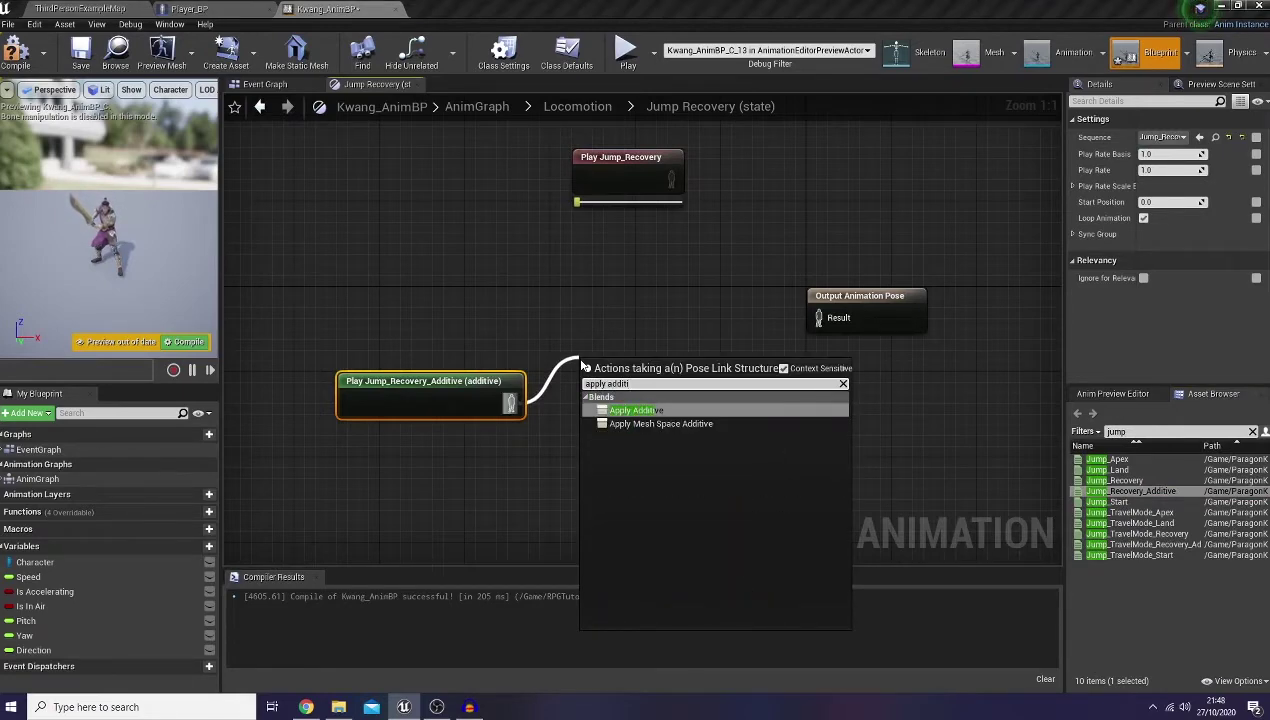
key("Return")
left_click(595, 392, "alt")
left_click_drag(500, 401, 595, 419)
left_click_drag(655, 386, 643, 320)
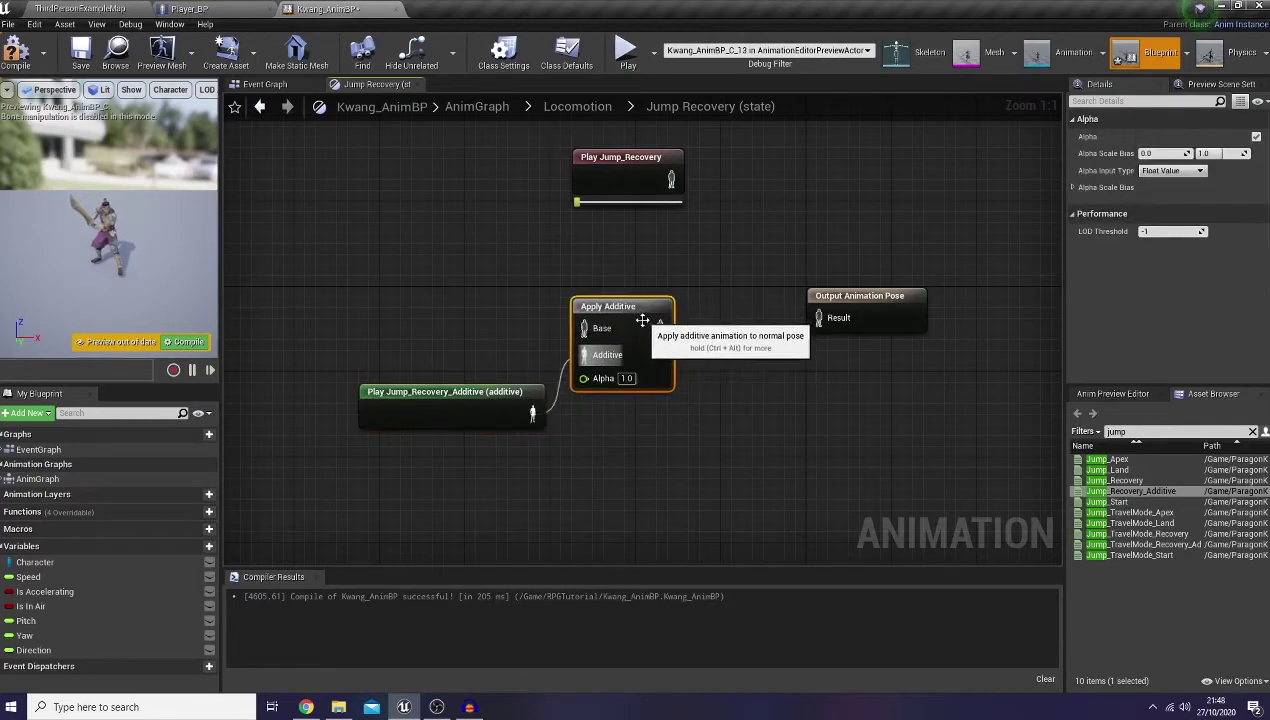
left_click_drag(443, 309, 684, 360)
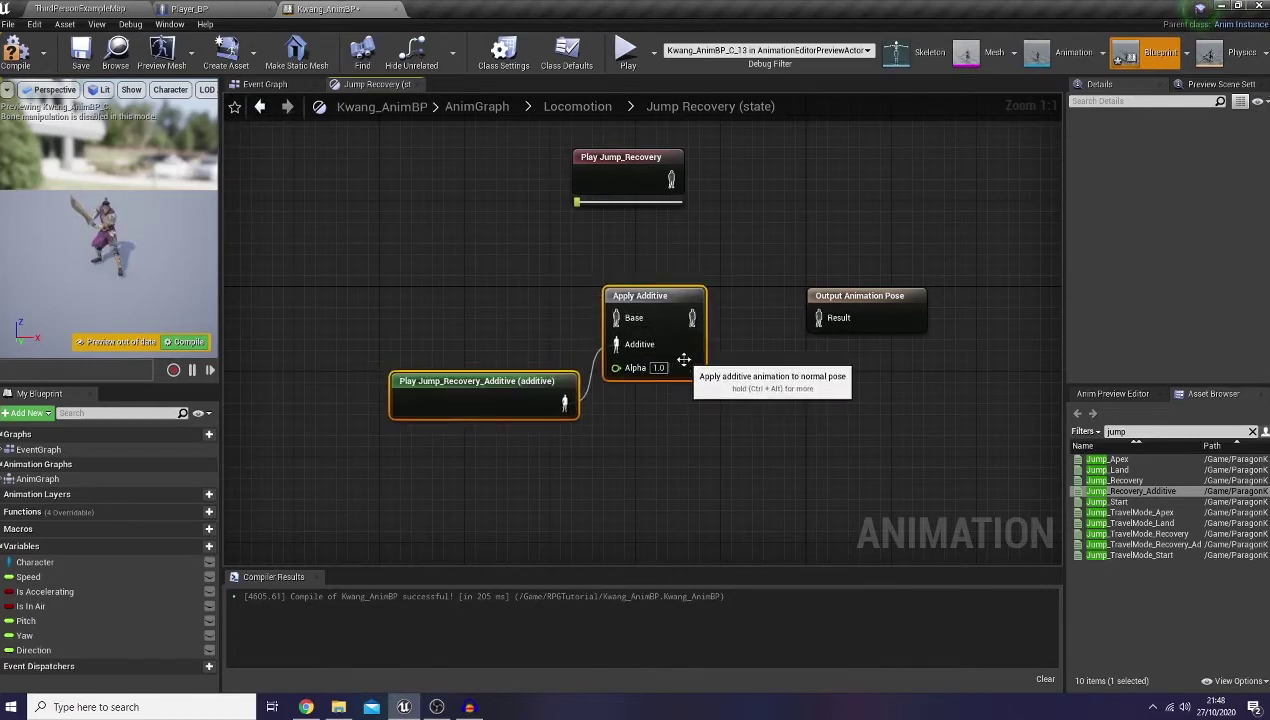
Step: Add the cached pose 'Ground Loco' as the Apply Additive base and connect the blend's result to Output Animation Pose
right_click(397, 307)
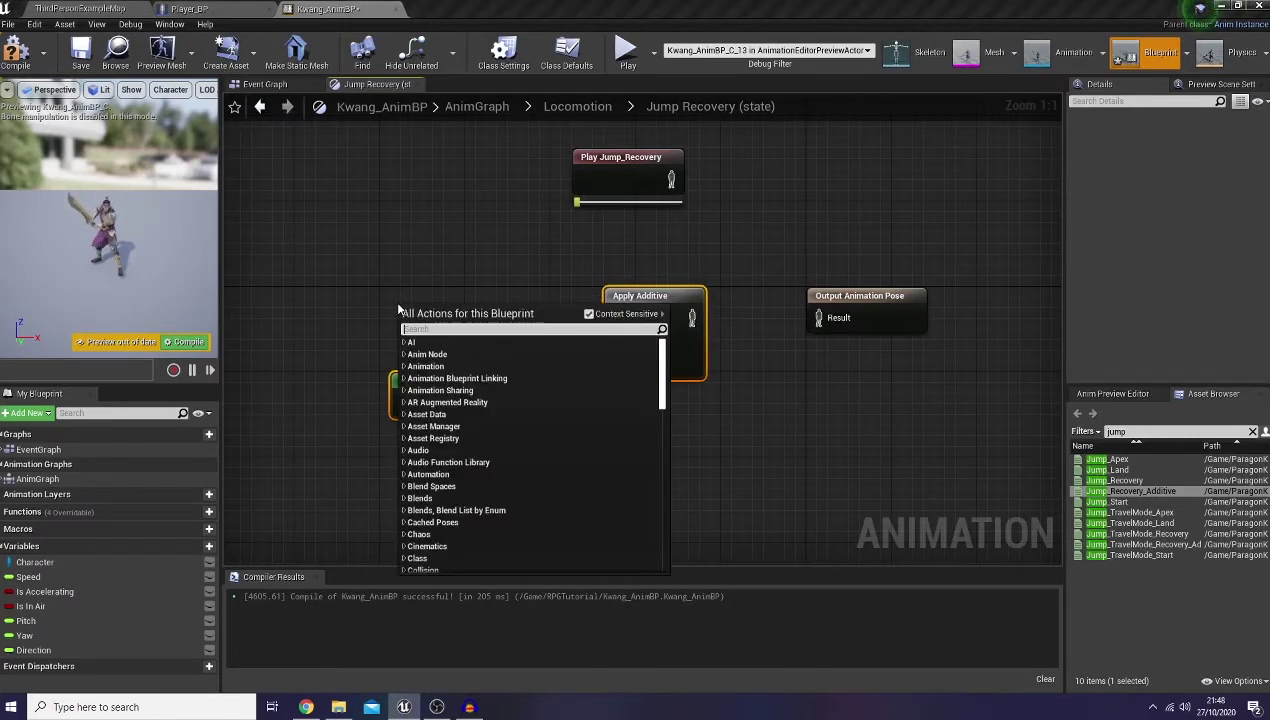
type("use cache")
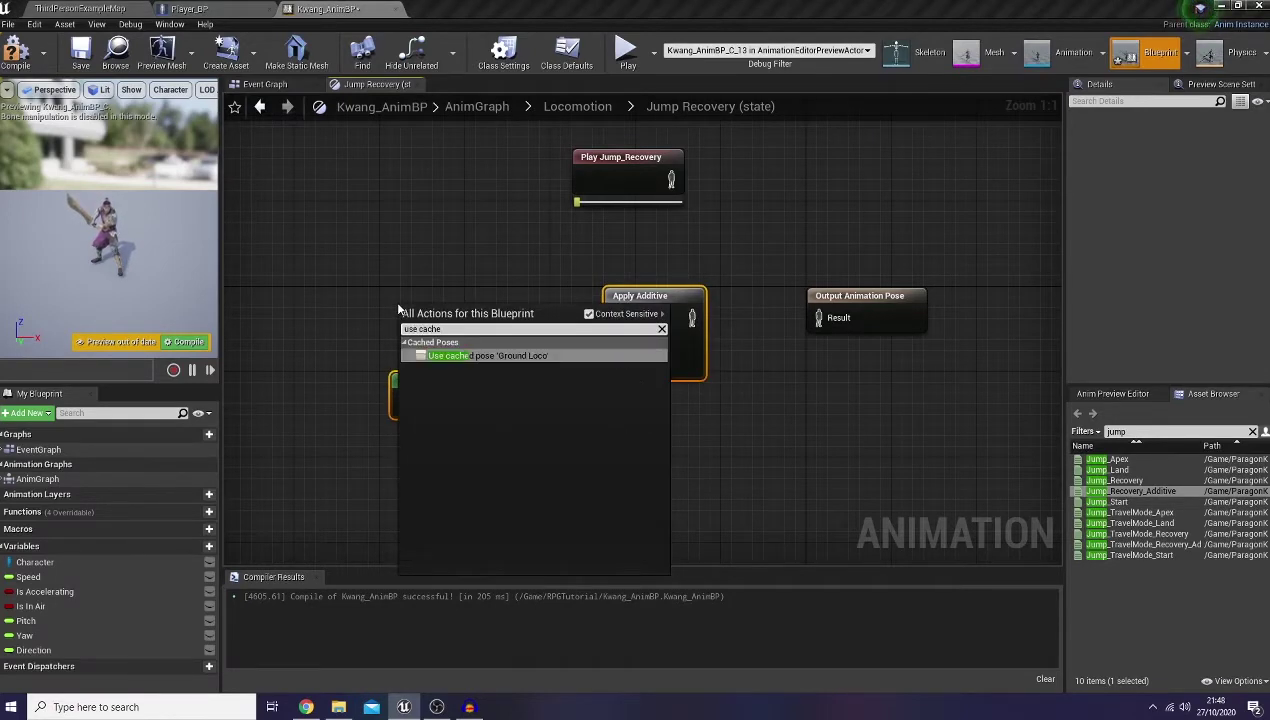
key("Return")
left_click_drag(539, 329, 819, 318)
left_click_drag(564, 402, 616, 344)
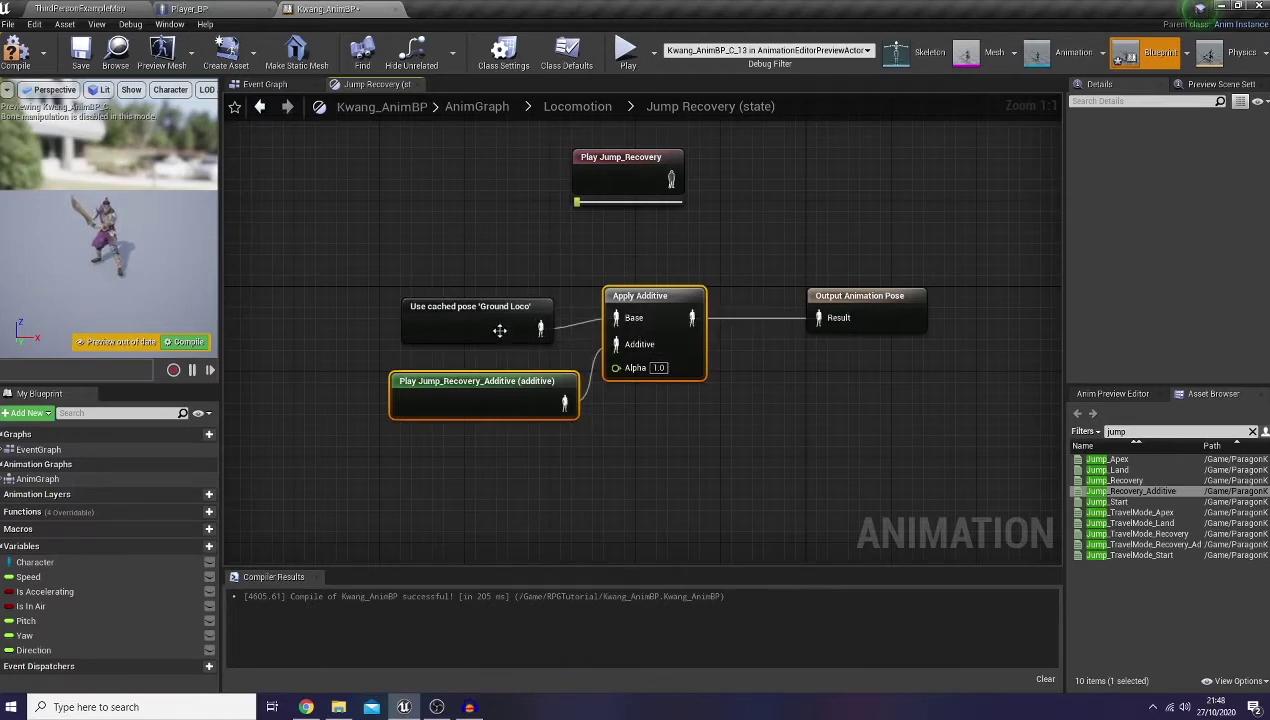
left_click_drag(499, 330, 499, 319)
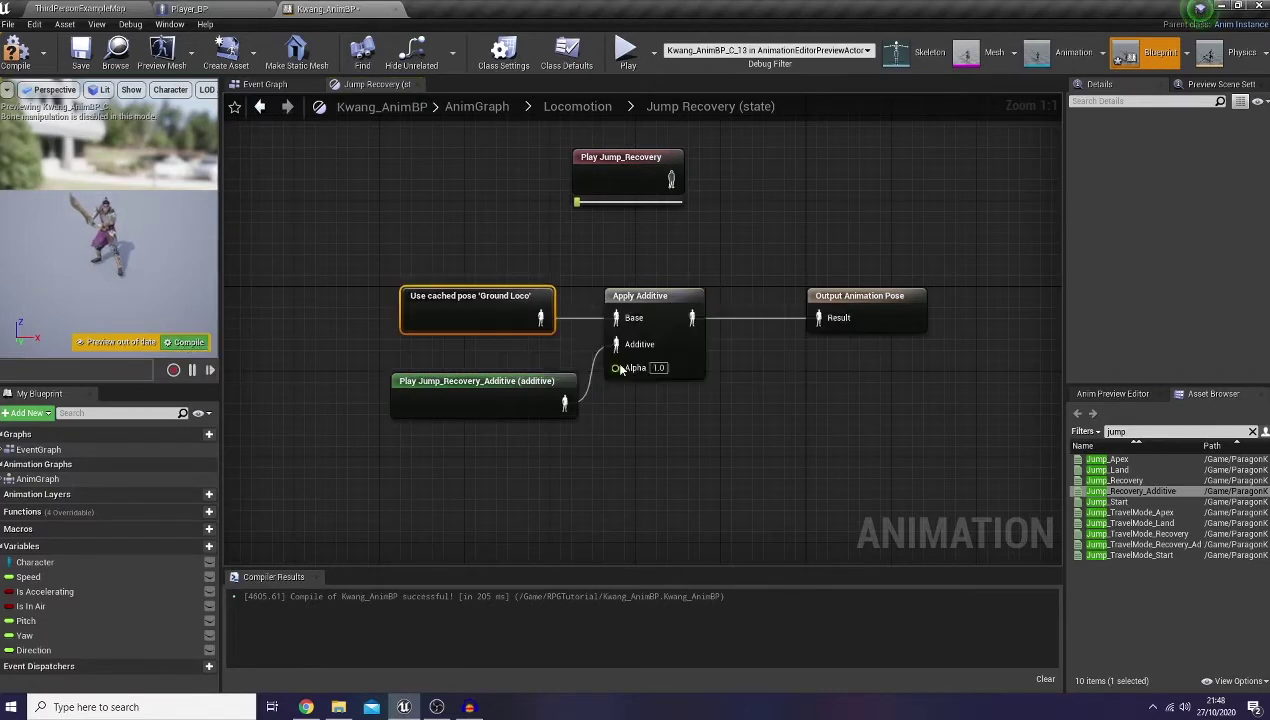
Step: Turn off Loop Animation on the Jump_Recovery_Additive player and compile the animation blueprint
key("F7")
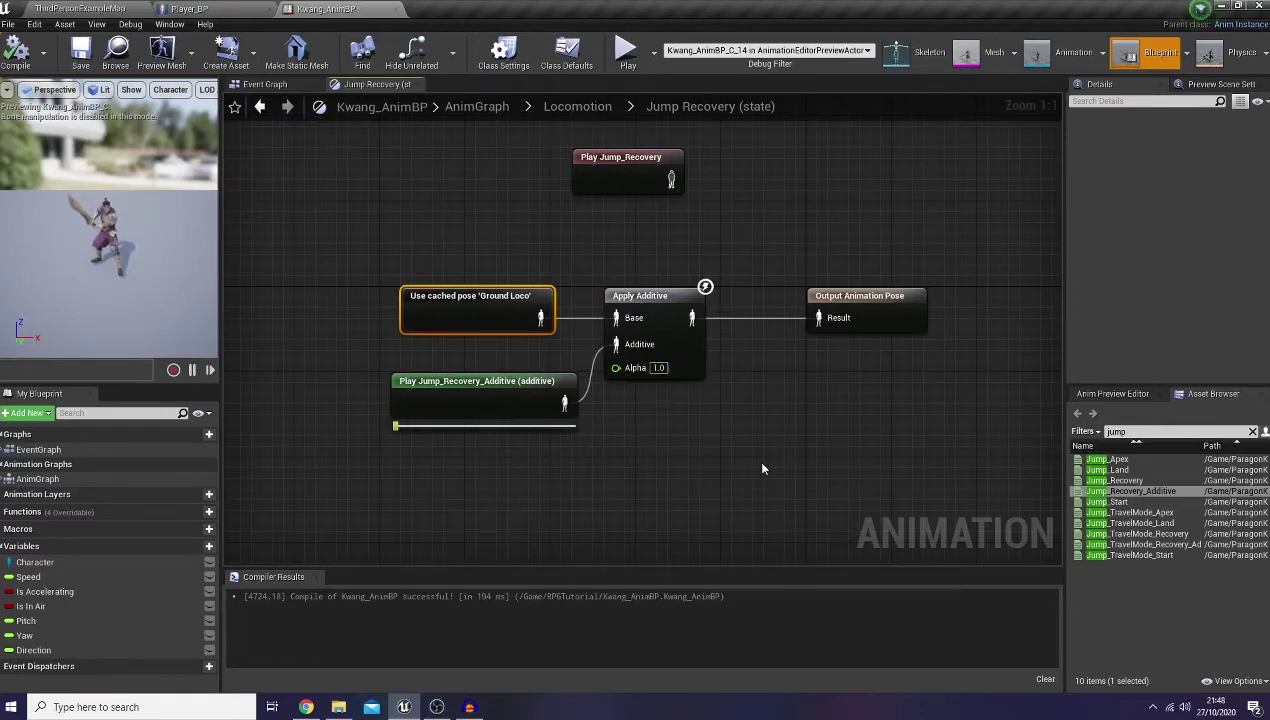
left_click(476, 405)
left_click(1144, 218)
key("F7")
Step: Play-test several running jumps to check how the additive landing recovery blends with movement, and end the session
key("alt+p")
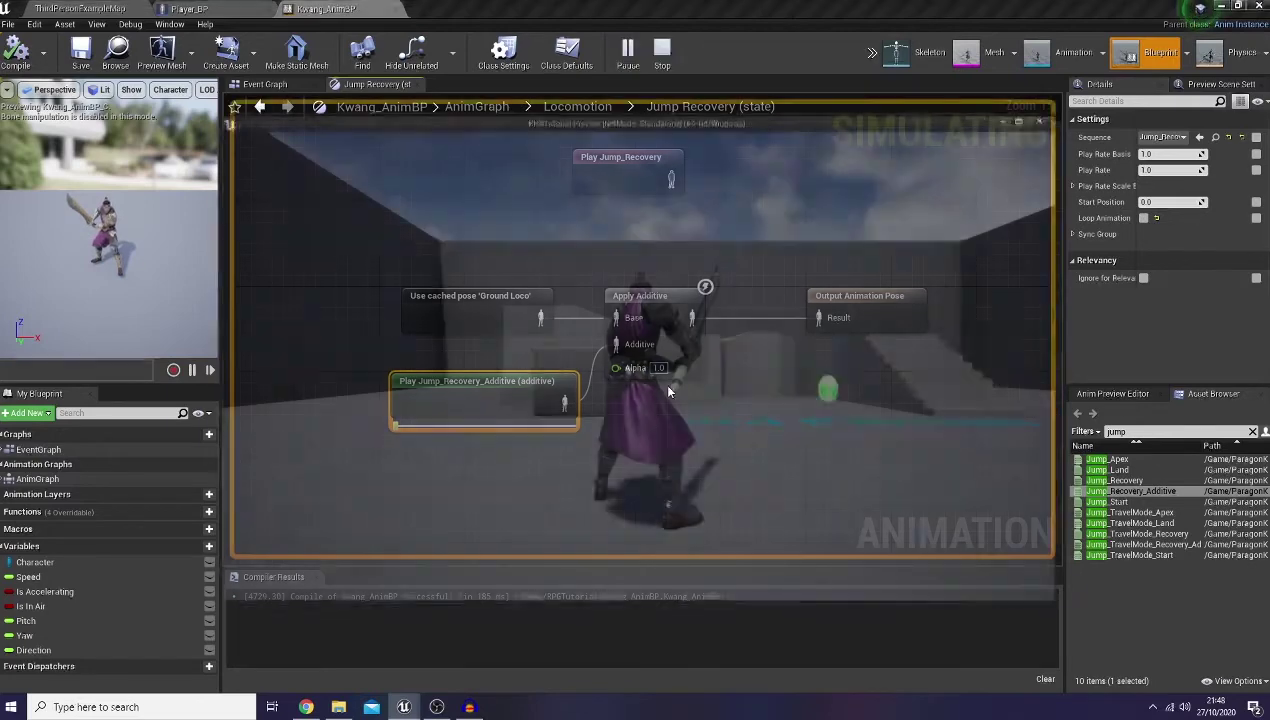
key("w")
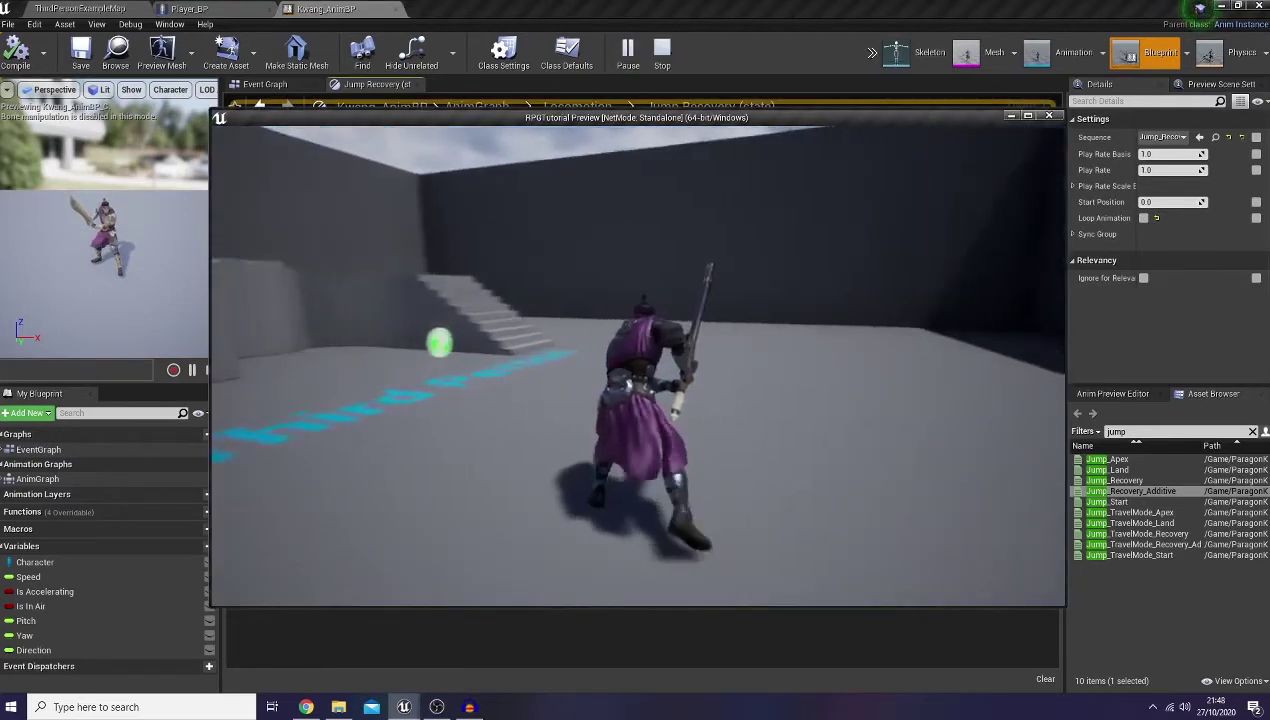
key("space")
key("w")
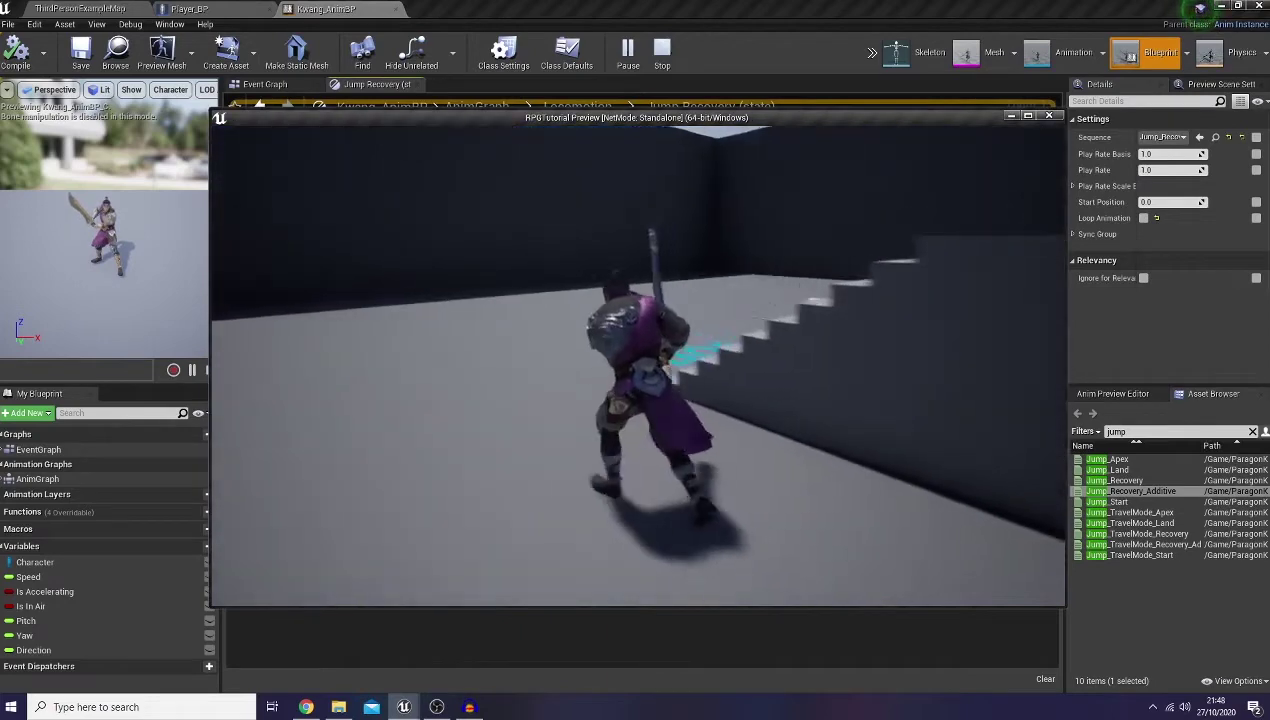
key("space")
key("w")
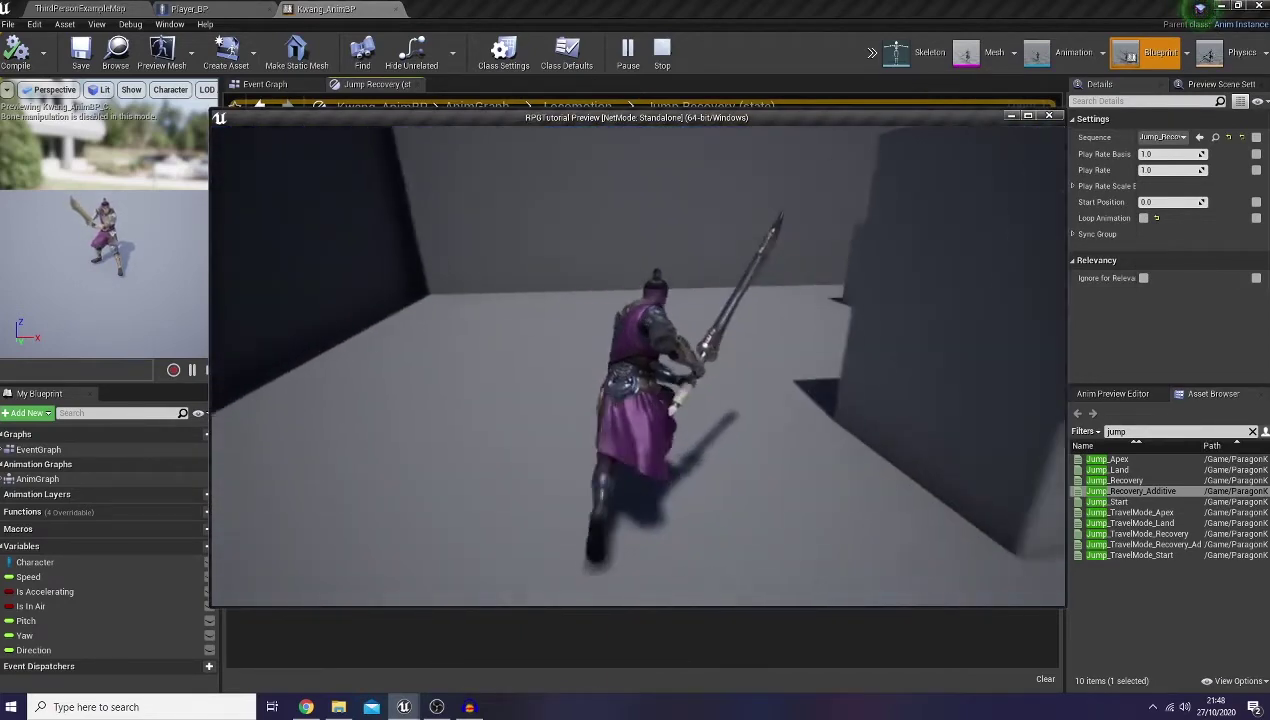
key("space")
key("w")
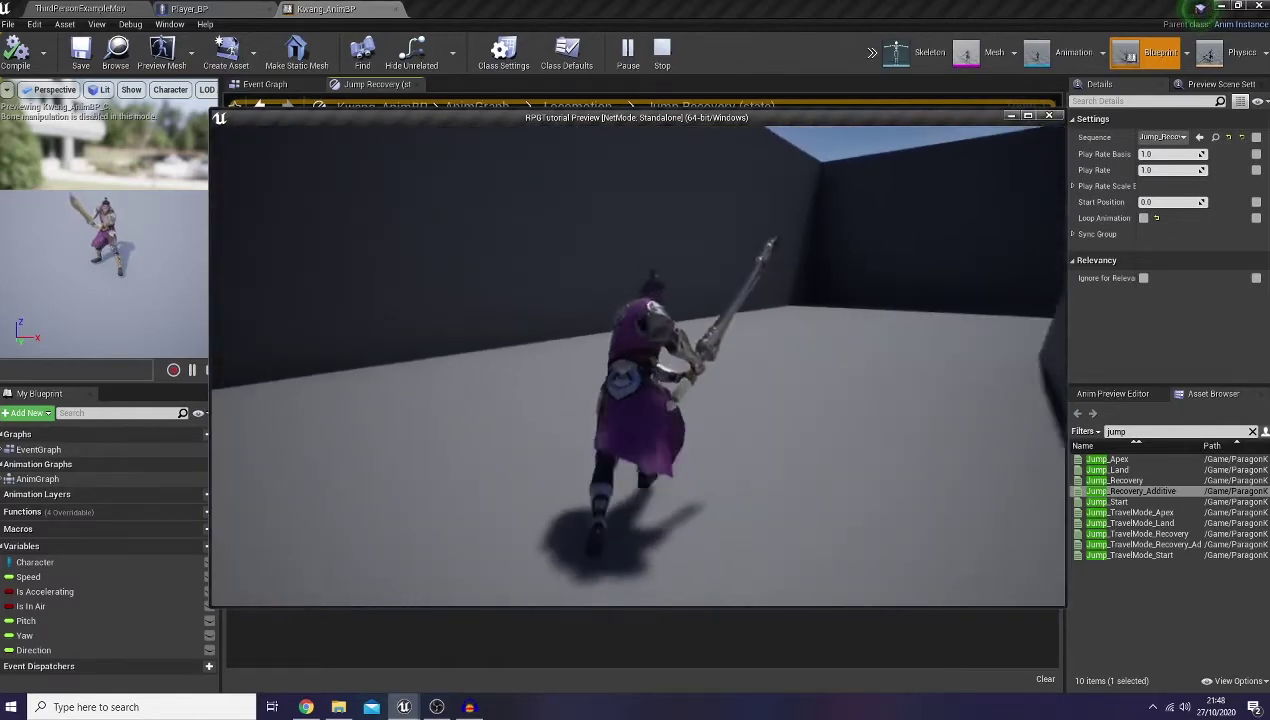
key("Escape")
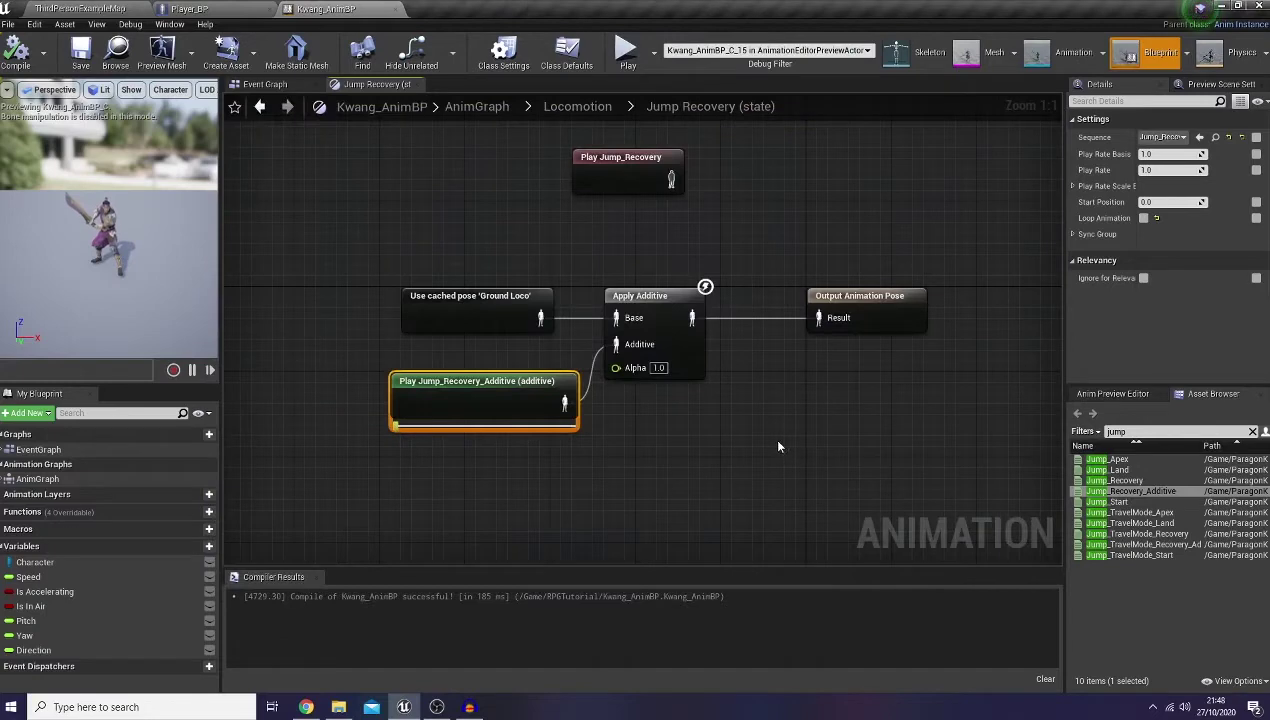
Step: Set the Apply Additive alpha to 0.75 and compile the blueprint
left_click(666, 367)
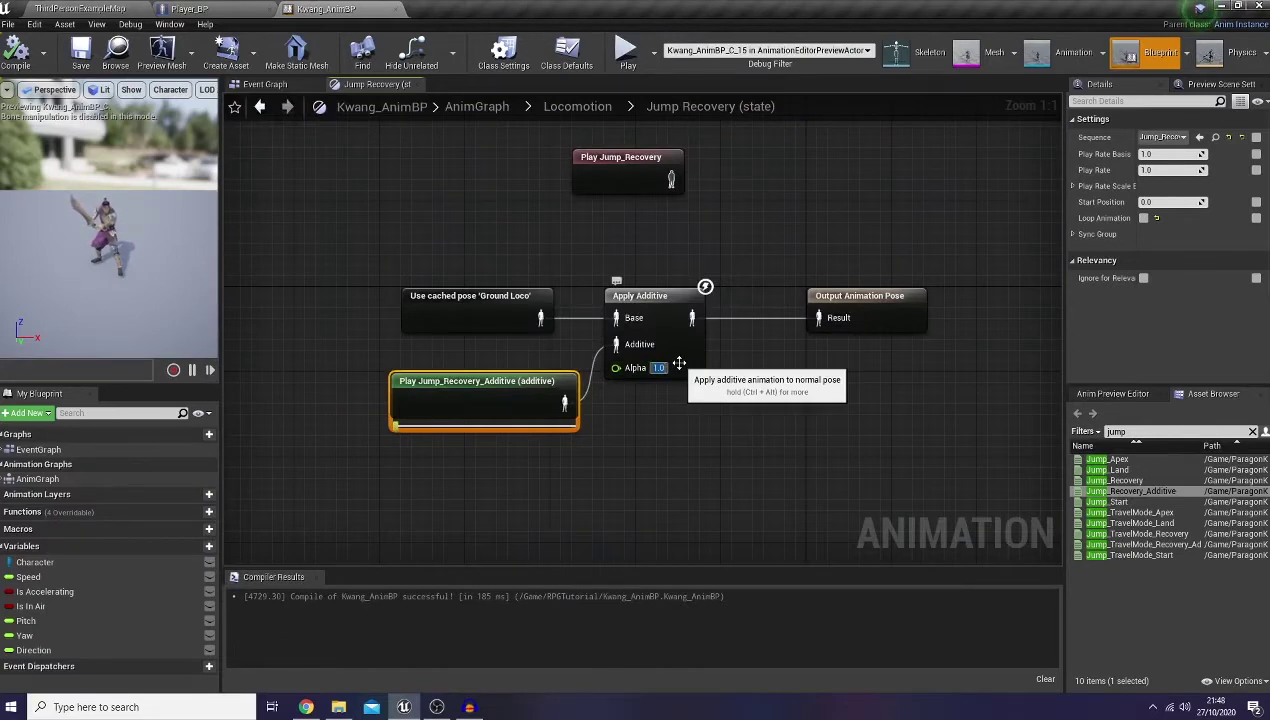
key("BackSpace")
type(".75")
key("Return")
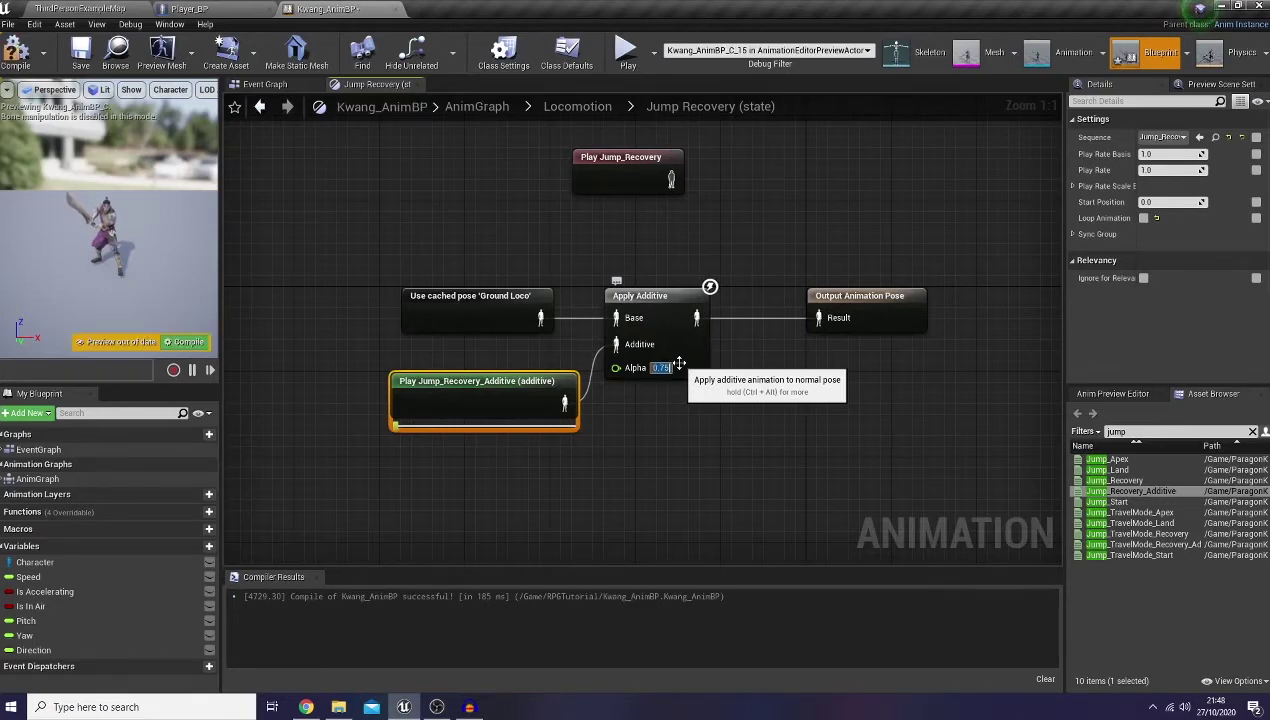
left_click(188, 342)
Step: Play-test running jumps again to judge the landing recovery with the reduced alpha, and stop the preview
key("alt+p")
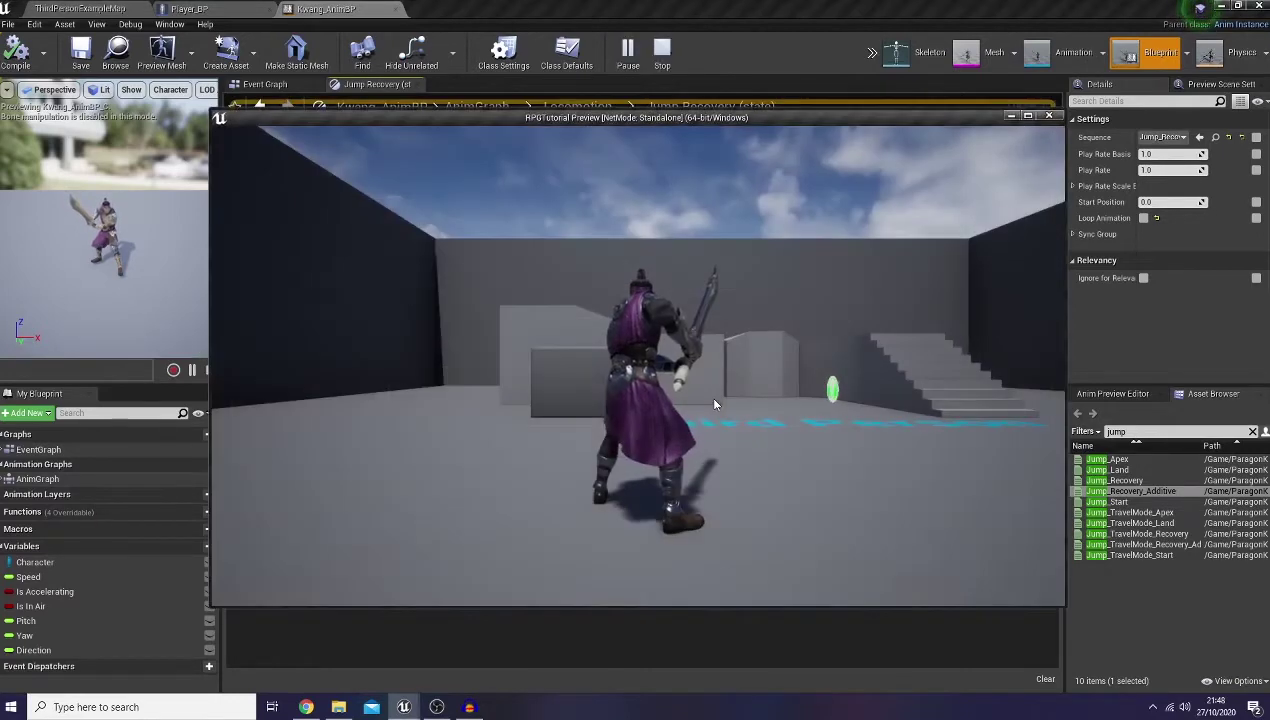
key("space")
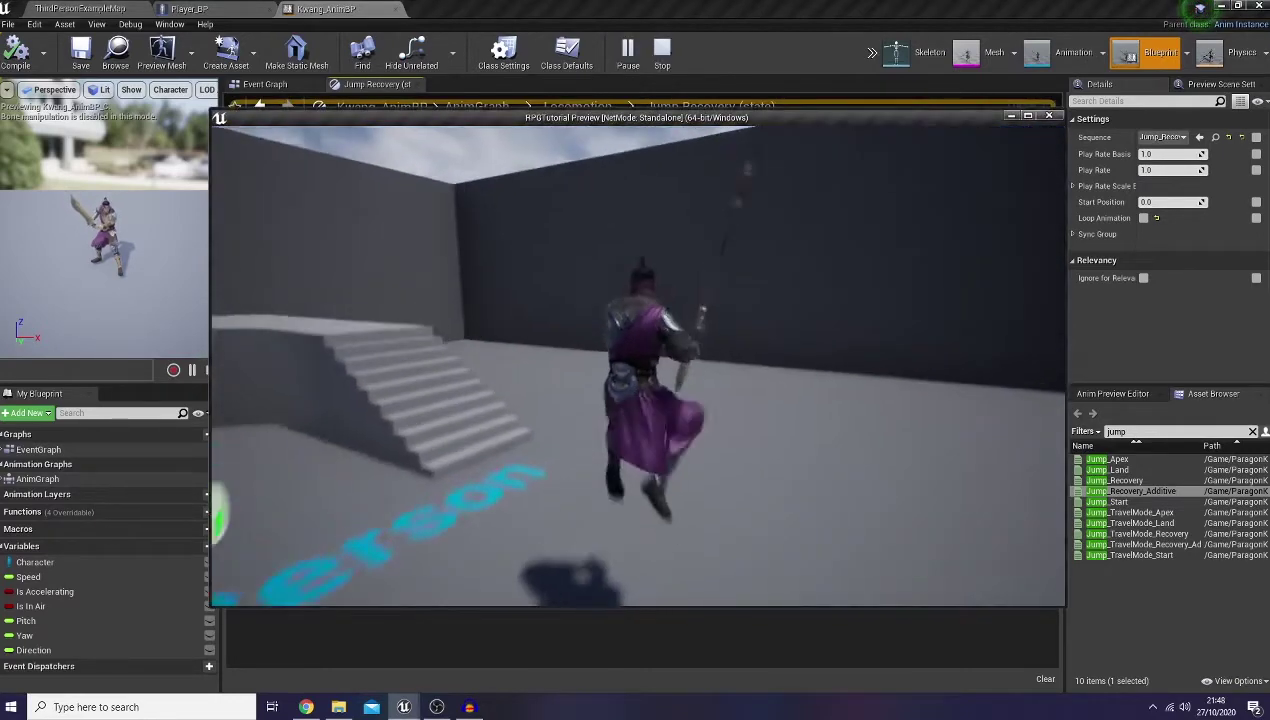
key("w")
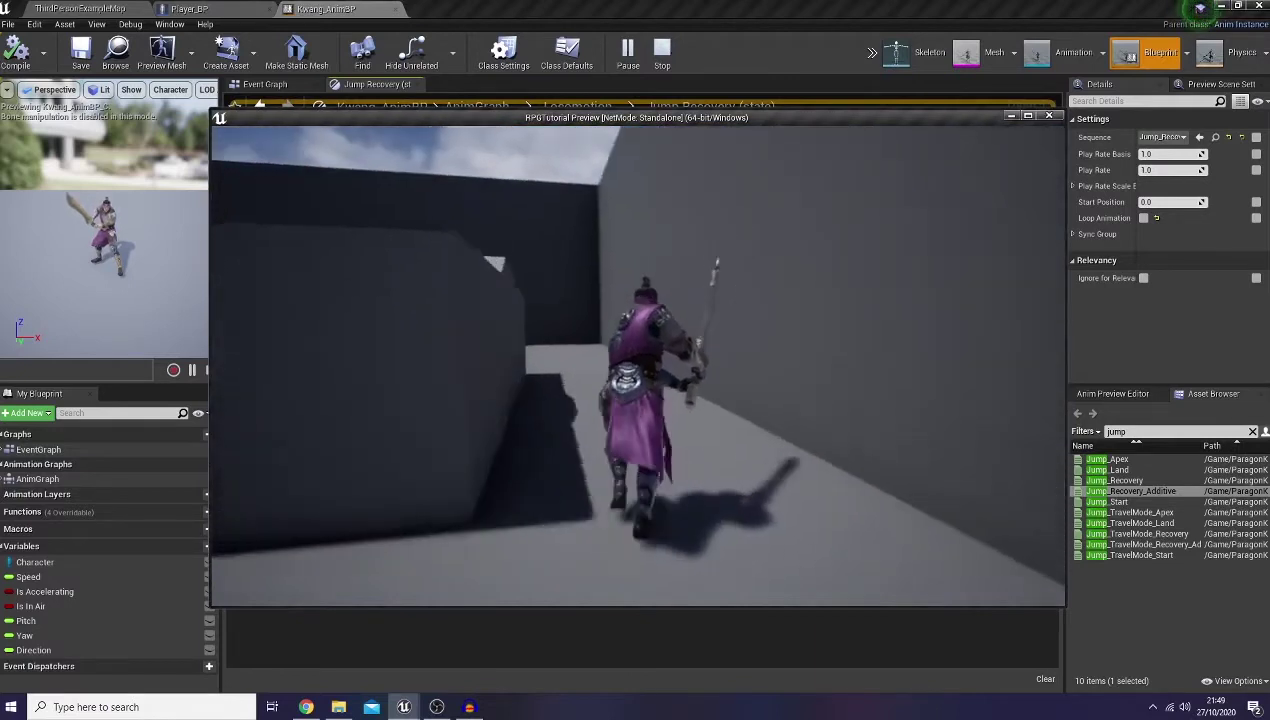
key("space")
key("w")
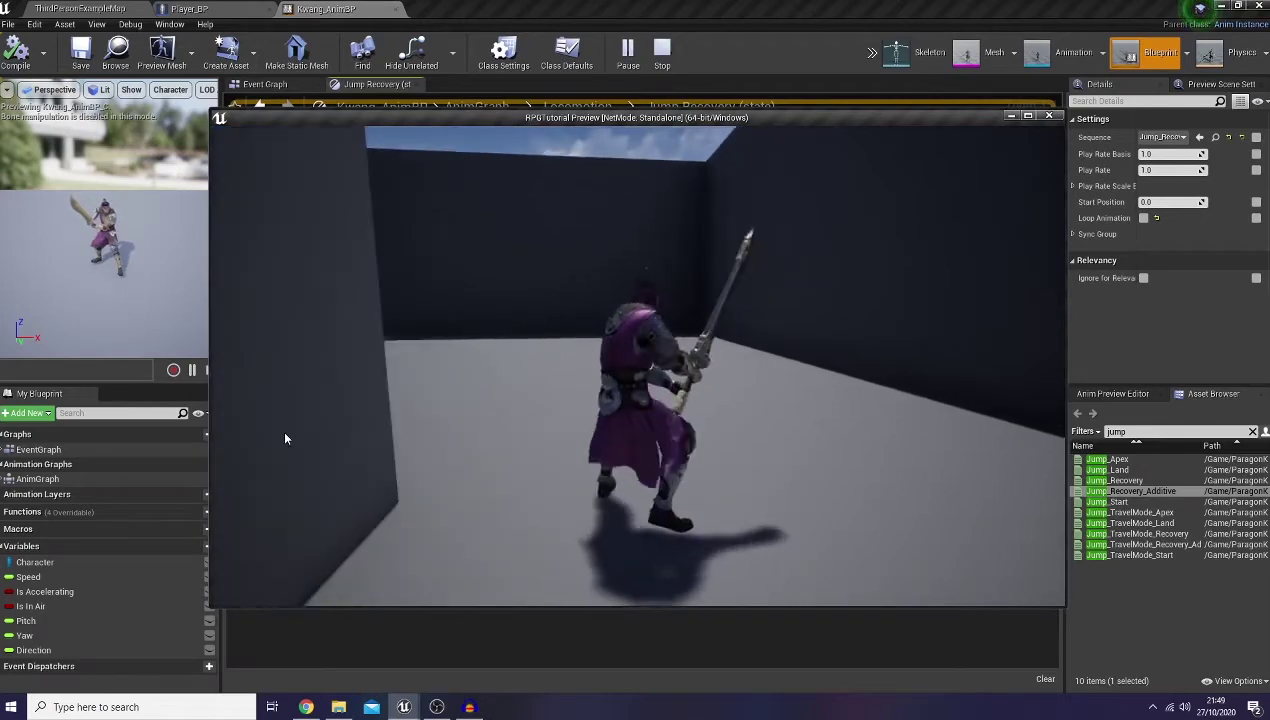
key("Escape")
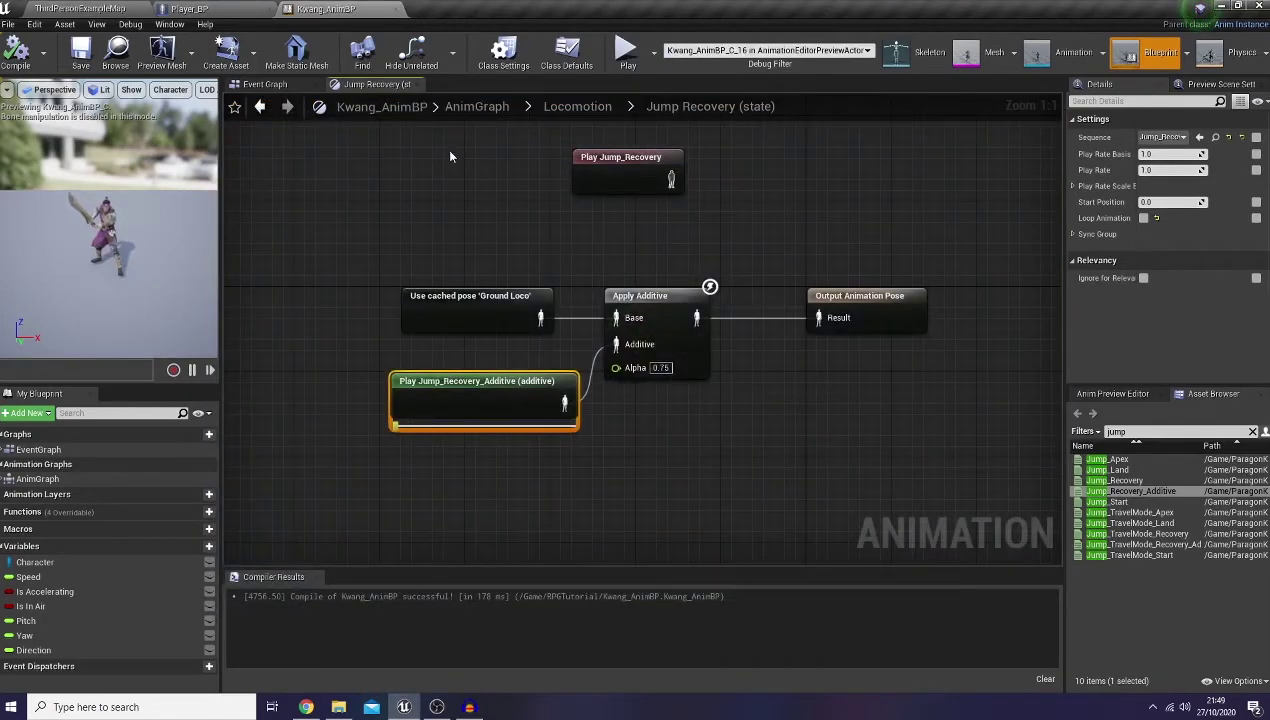
Step: In the Ground Locomotion state machine, add a state named Turn In Place with a transition leading to it from Idle
left_click(477, 106)
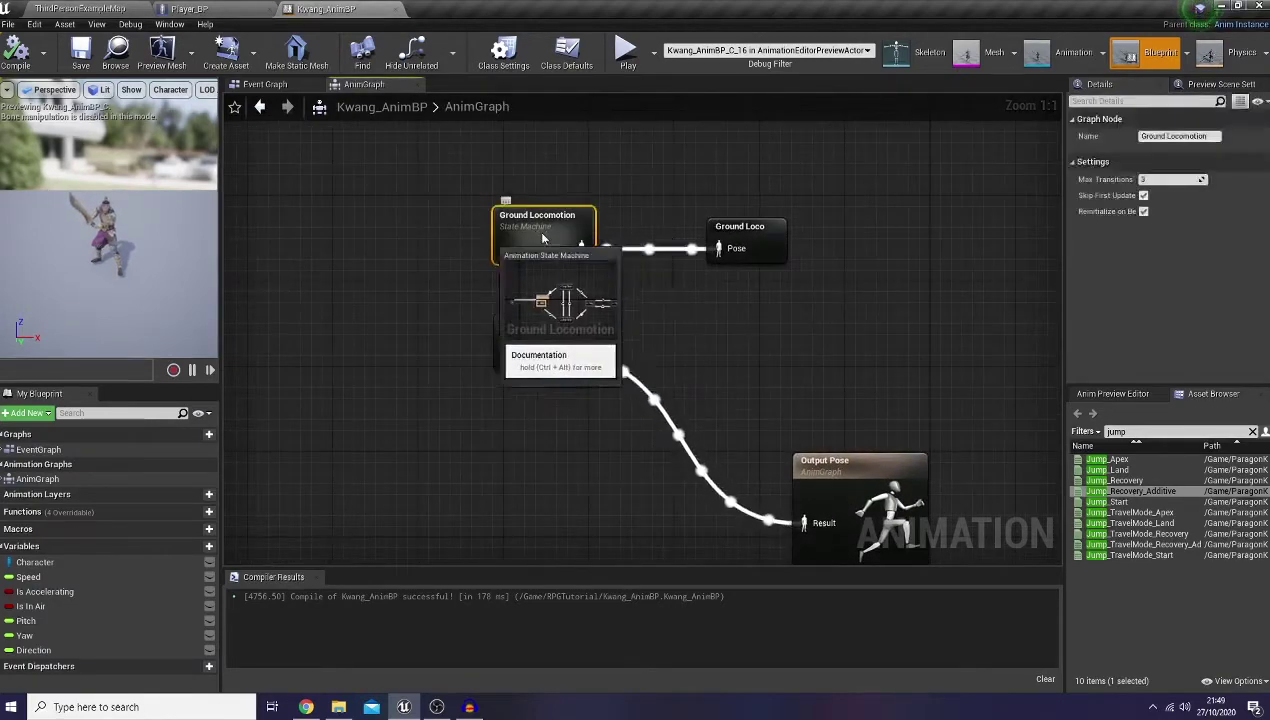
double_click(540, 236)
left_click_drag(524, 343, 532, 192)
left_click(561, 210)
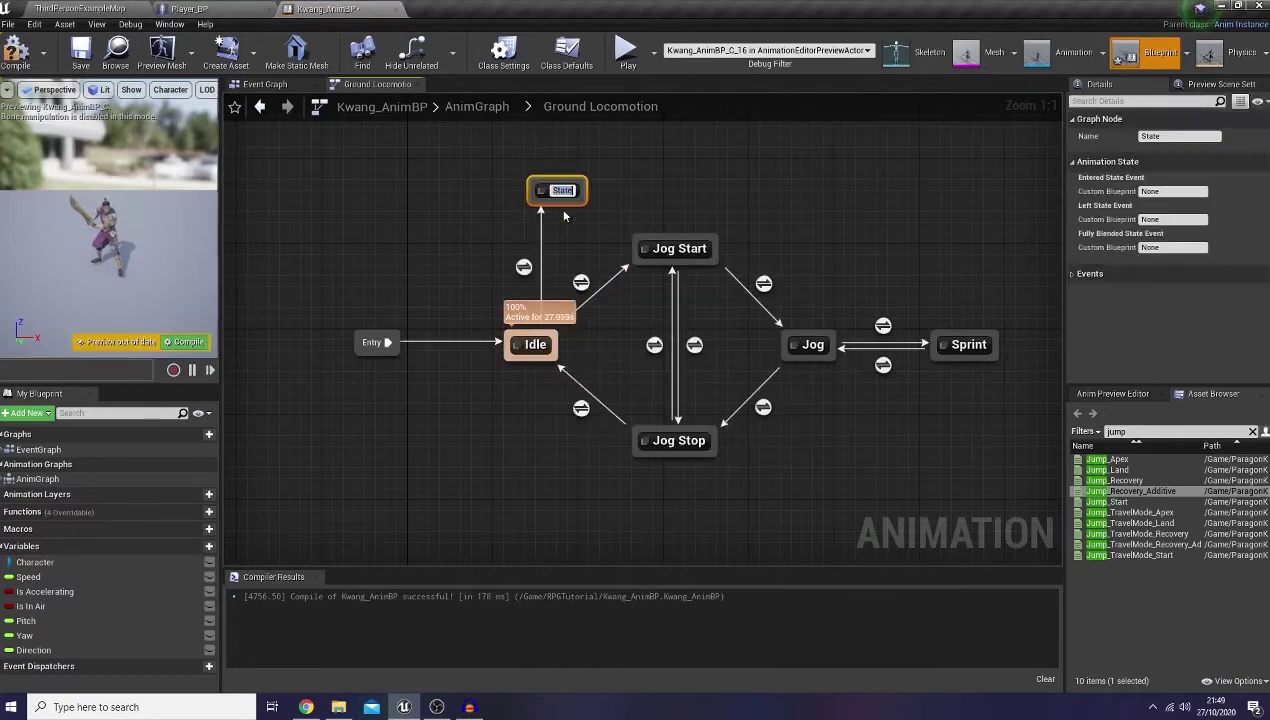
type("Turn")
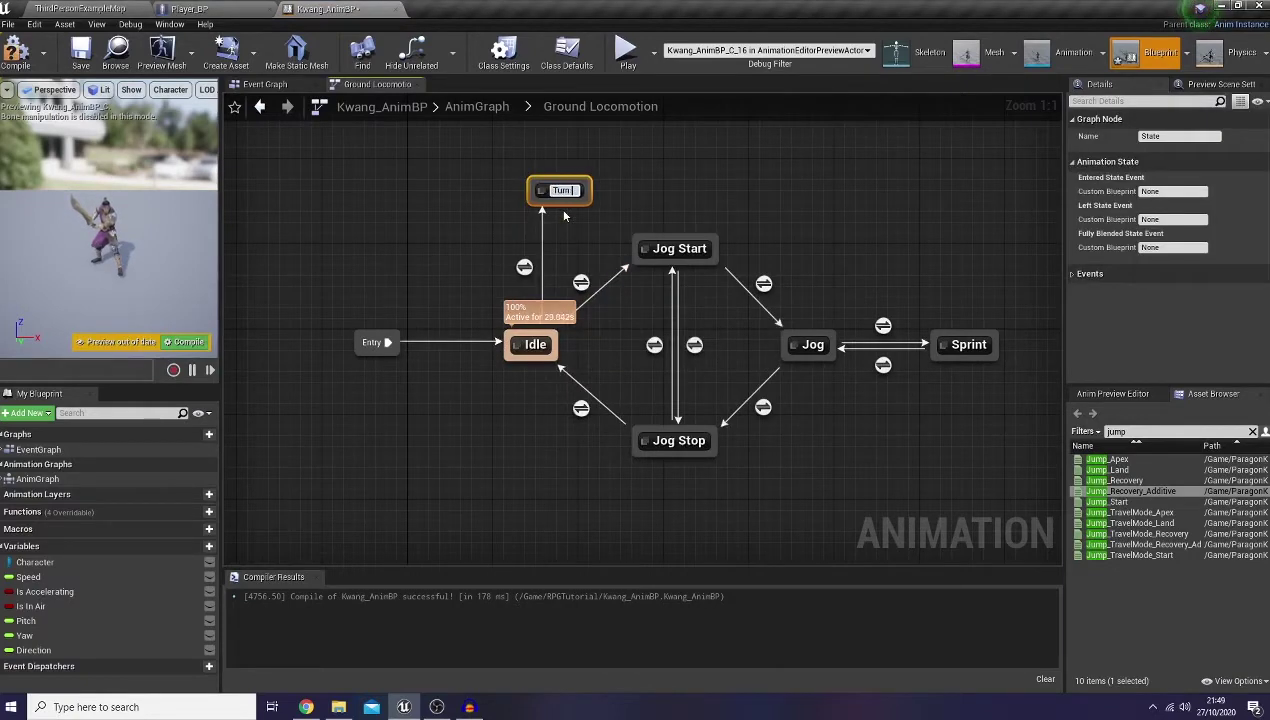
type(" In Place")
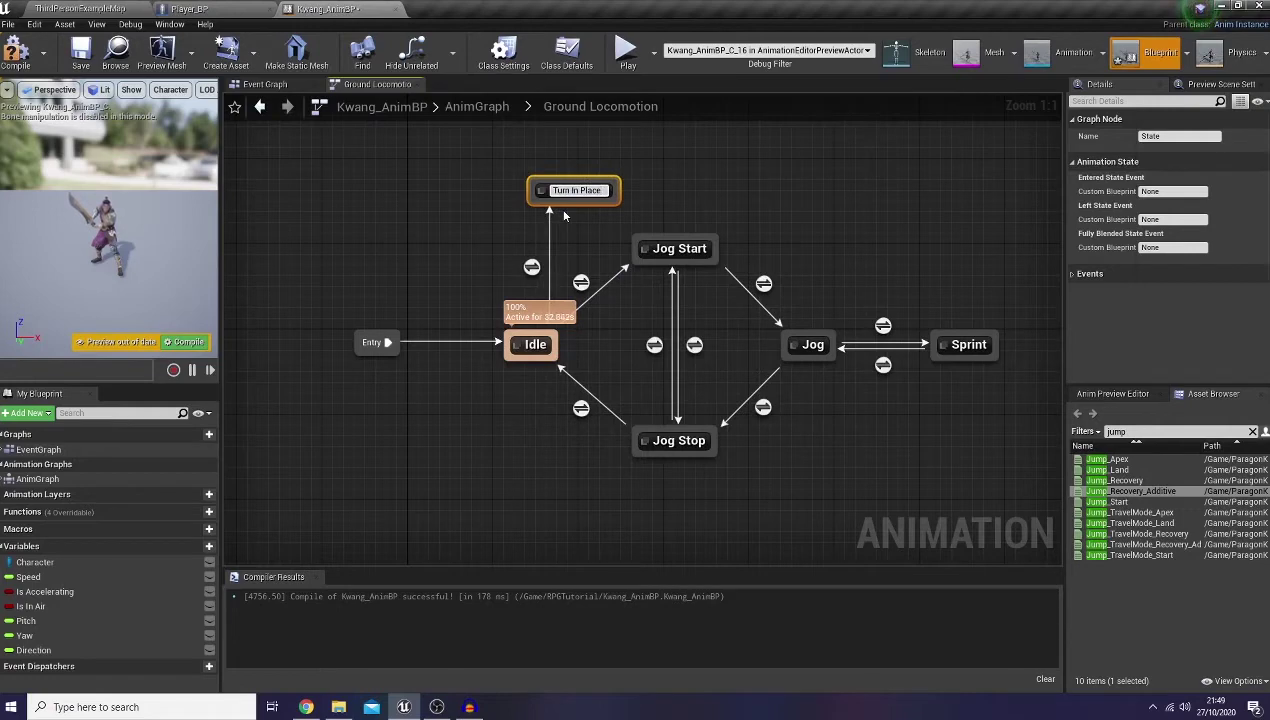
key("Return")
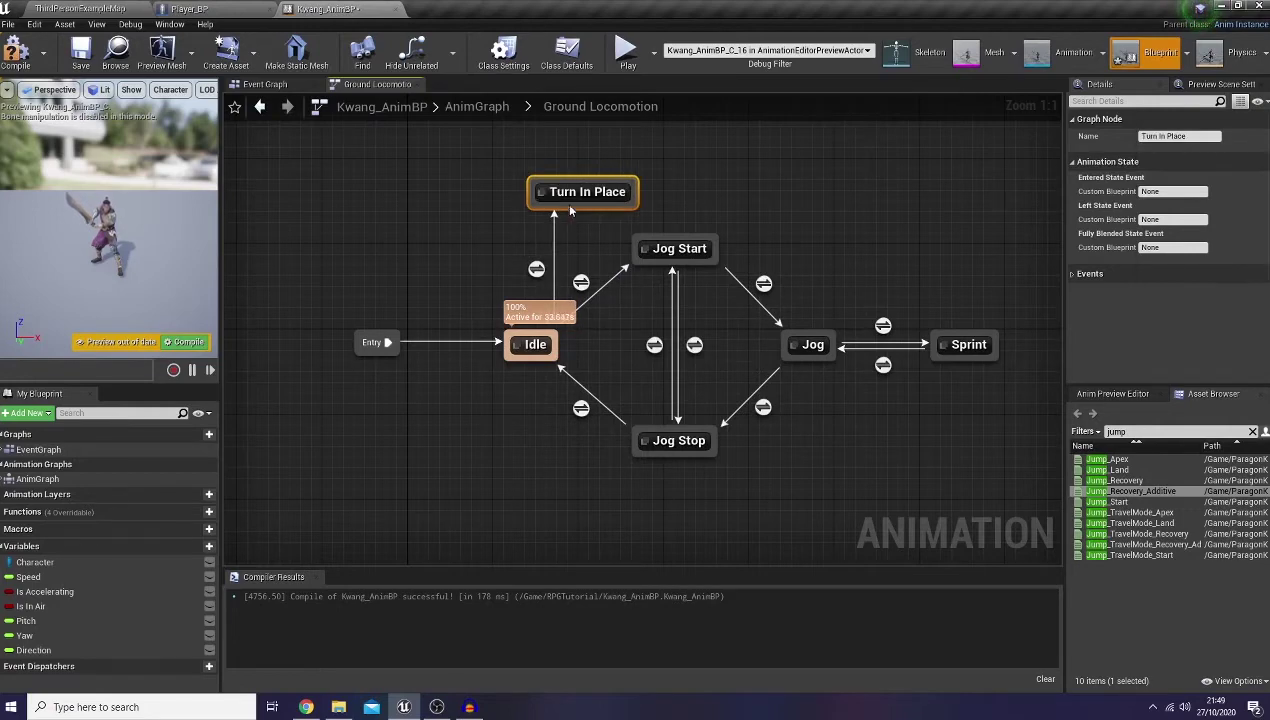
Step: Add transitions from Turn In Place back to Idle and to Jog Start, and position the state above Idle
left_click_drag(590, 196, 538, 340)
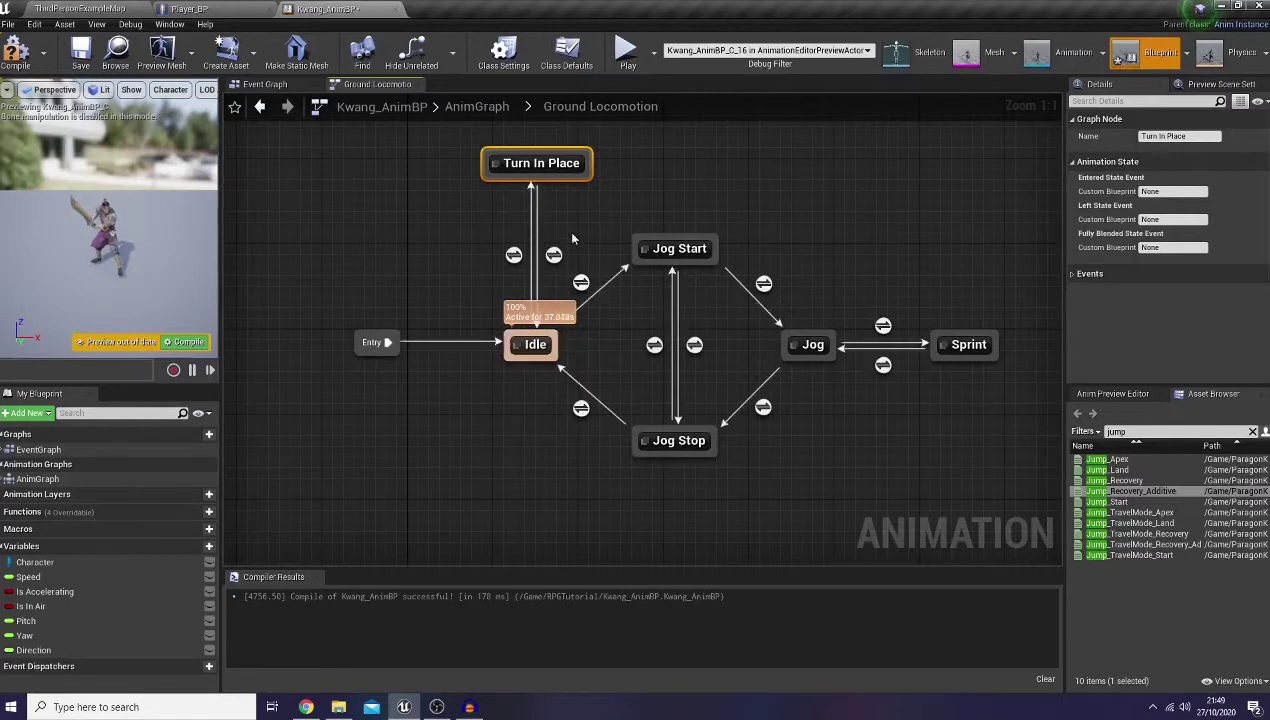
mouse_move(537, 172)
left_mouse_down()
mouse_move(569, 193)
mouse_move(537, 172)
left_mouse_up()
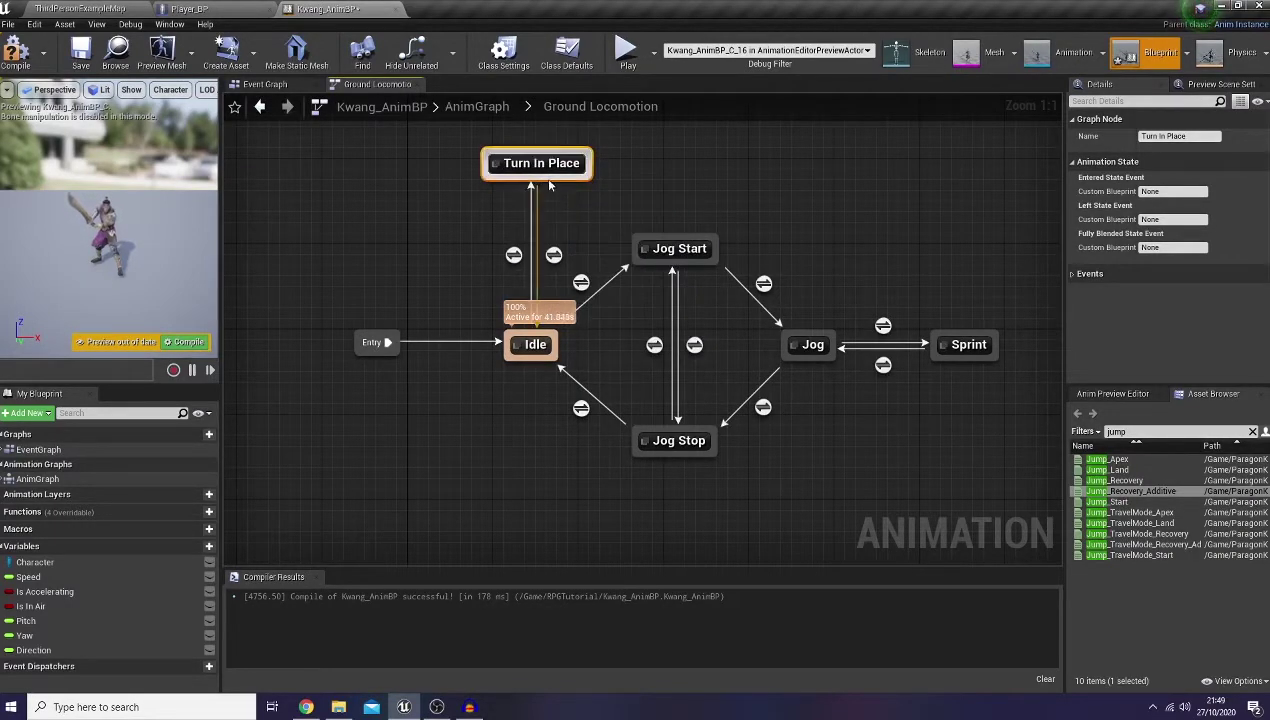
left_click_drag(576, 184, 559, 148)
right_click_drag(694, 169, 680, 250)
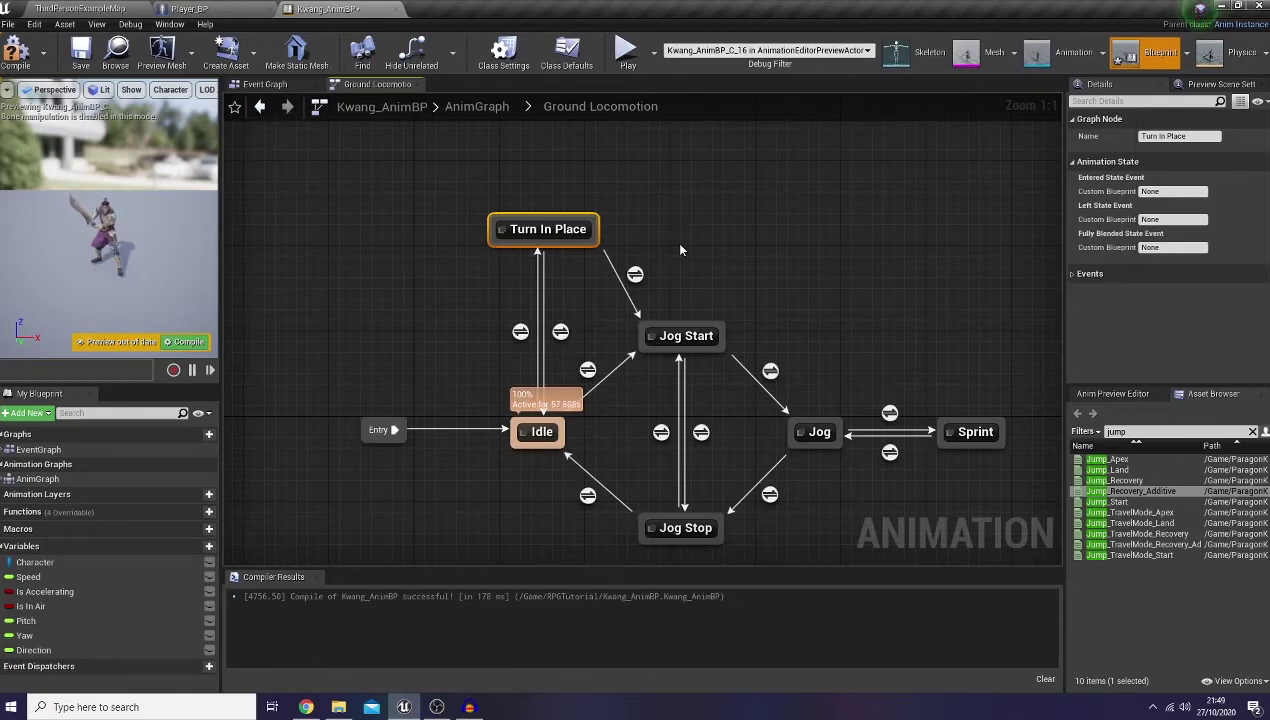
left_click_drag(563, 240, 563, 272)
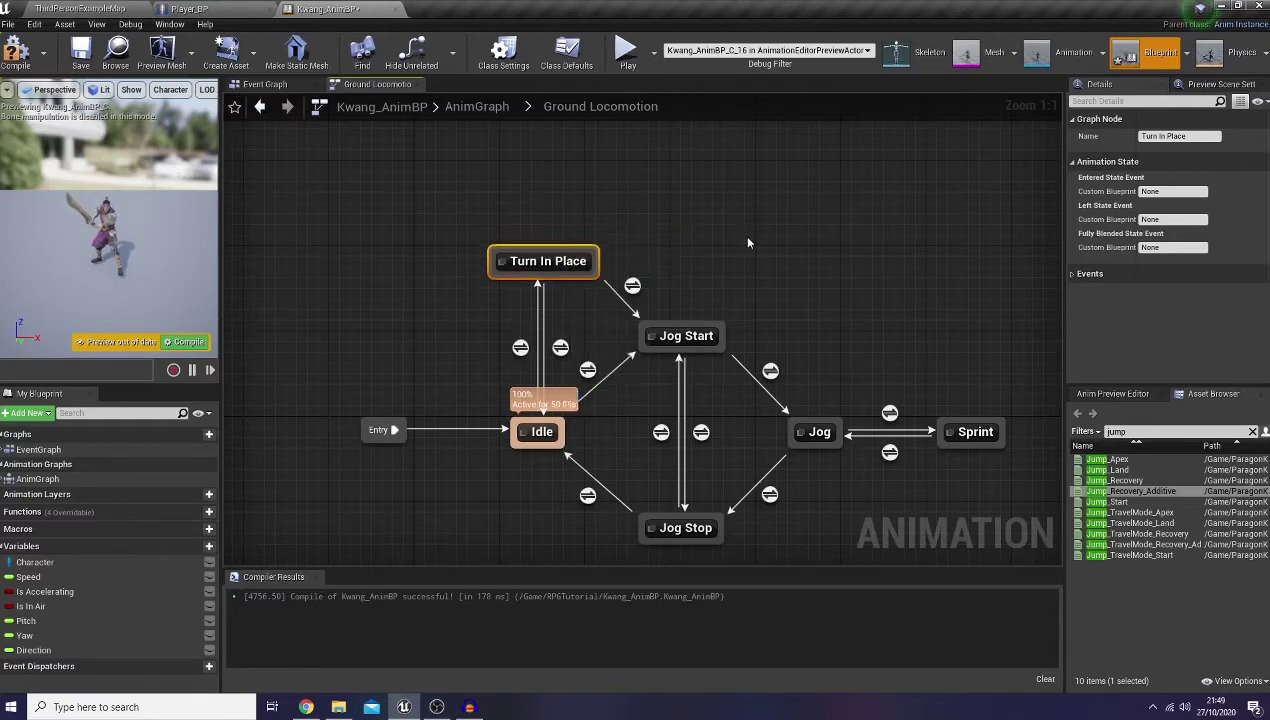